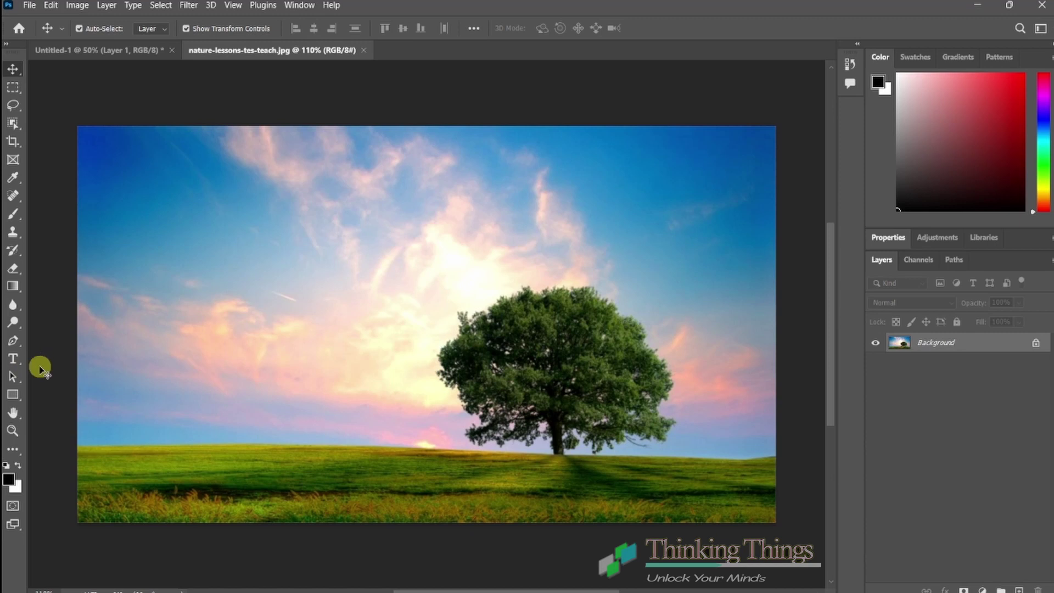
# Draw a large paragraph text box across the sky and tree with the Type tool
pyautogui.press('t')
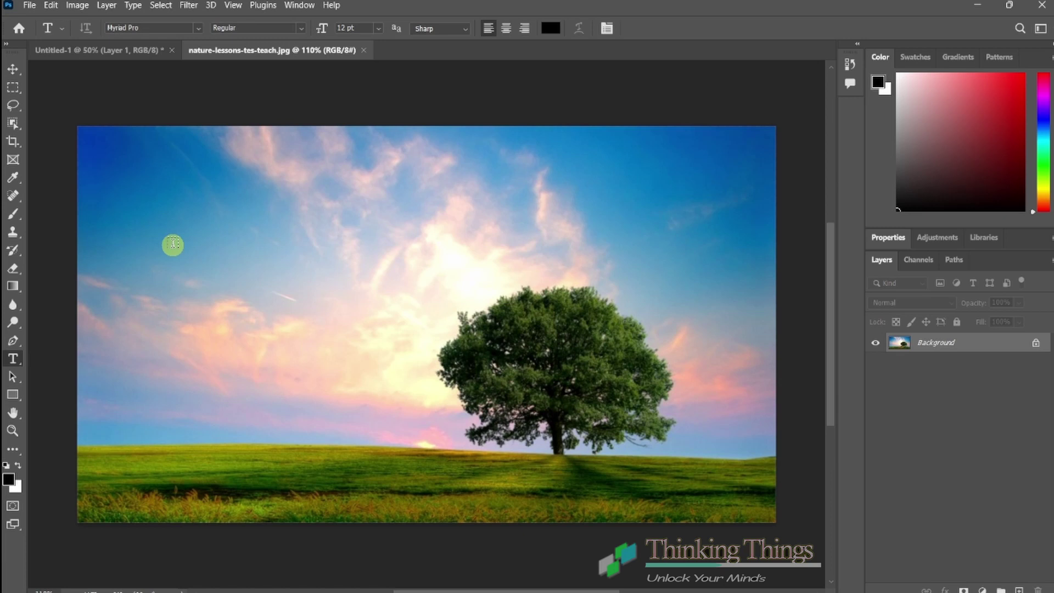
pyautogui.moveTo(178, 232)
pyautogui.mouseDown()
pyautogui.moveTo(213, 272)
pyautogui.moveTo(453, 416)
pyautogui.moveTo(596, 443)
pyautogui.mouseUp()
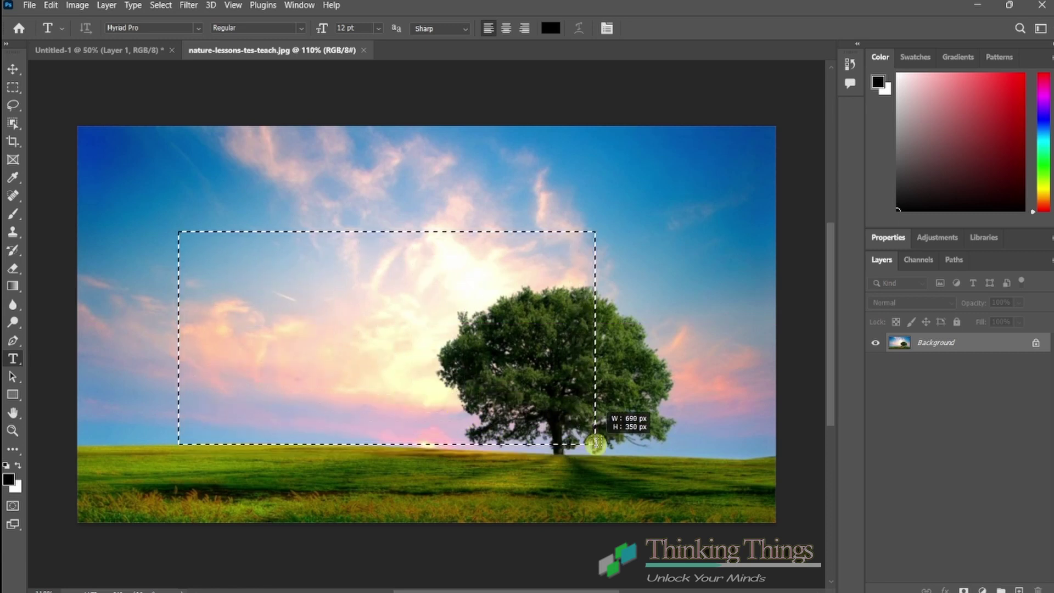
pyautogui.moveTo(595, 443); pyautogui.dragTo(641, 444)
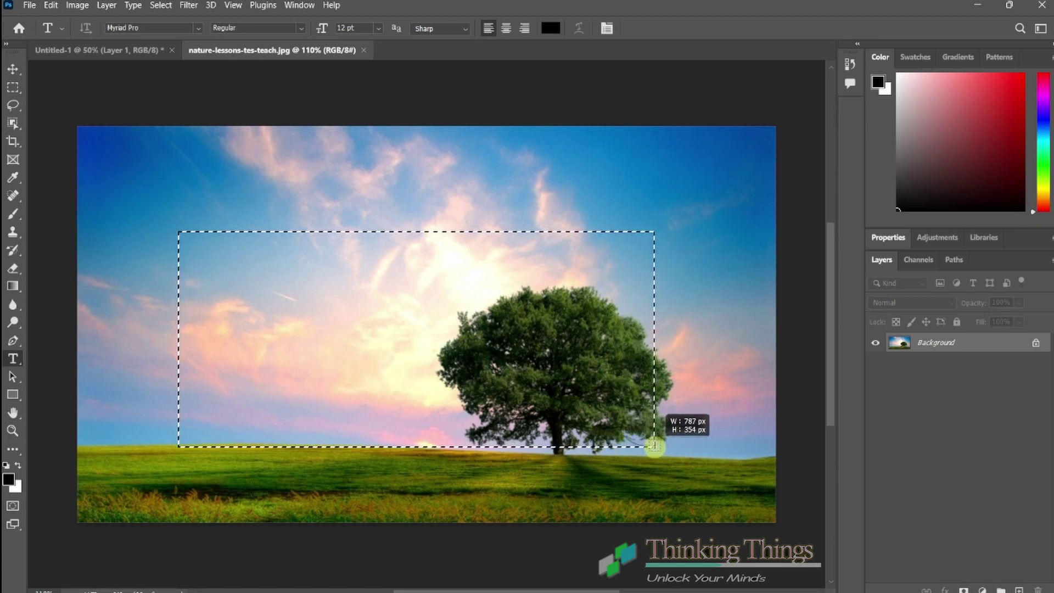
pyautogui.moveTo(641, 445)
pyautogui.mouseDown()
pyautogui.moveTo(564, 358)
pyautogui.moveTo(388, 437)
pyautogui.moveTo(624, 418)
pyautogui.moveTo(535, 343)
pyautogui.moveTo(475, 398)
pyautogui.moveTo(640, 481)
pyautogui.mouseUp()
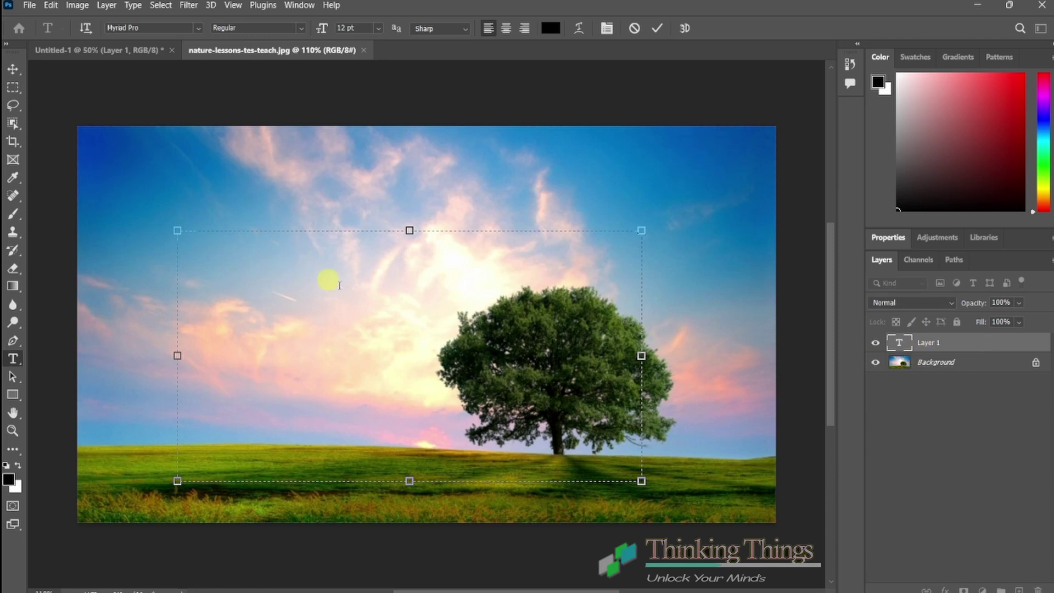
# Shrink the text box into the upper-left sky and select the word Dno't inside it
pyautogui.moveTo(640, 481); pyautogui.dragTo(309, 280)
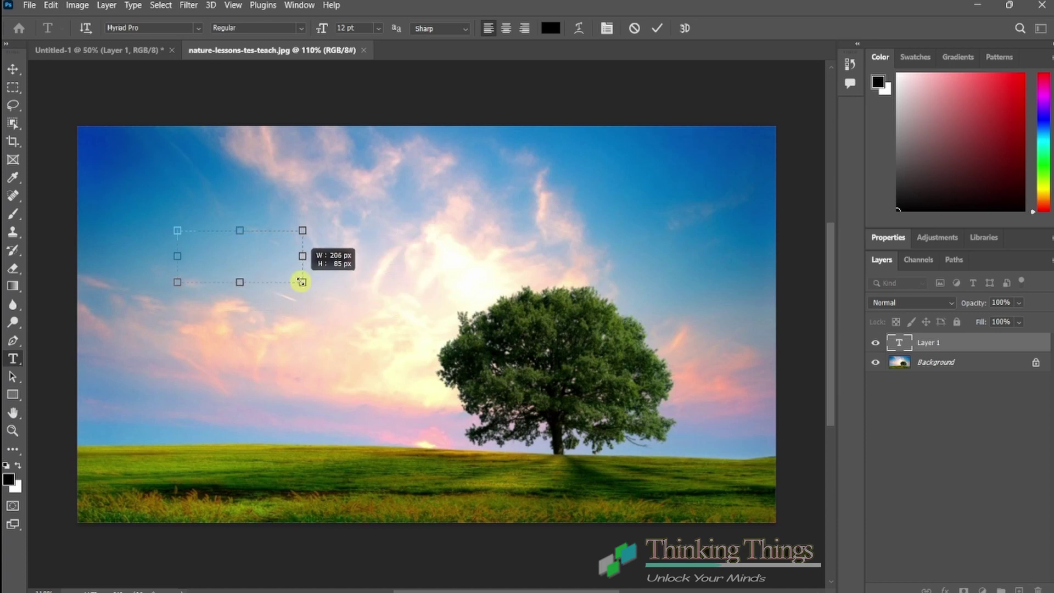
pyautogui.moveTo(309, 279); pyautogui.dragTo(299, 271)
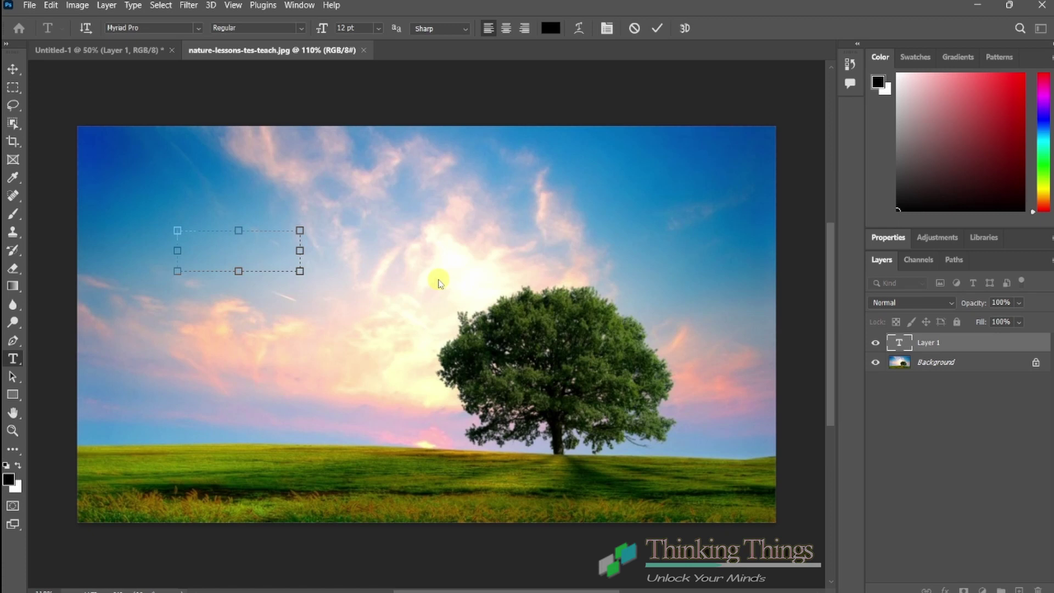
pyautogui.click(208, 250)
pyautogui.moveTo(206, 235); pyautogui.dragTo(171, 234)
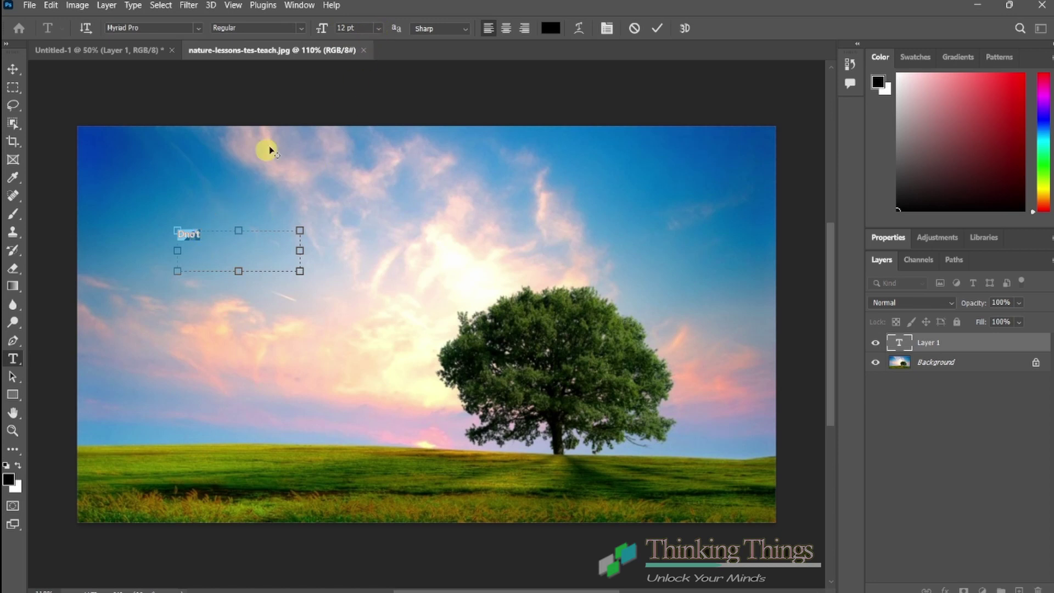
# Step the Dno't font size up through 16, 36 and 48 to 60 pt
pyautogui.click(378, 28)
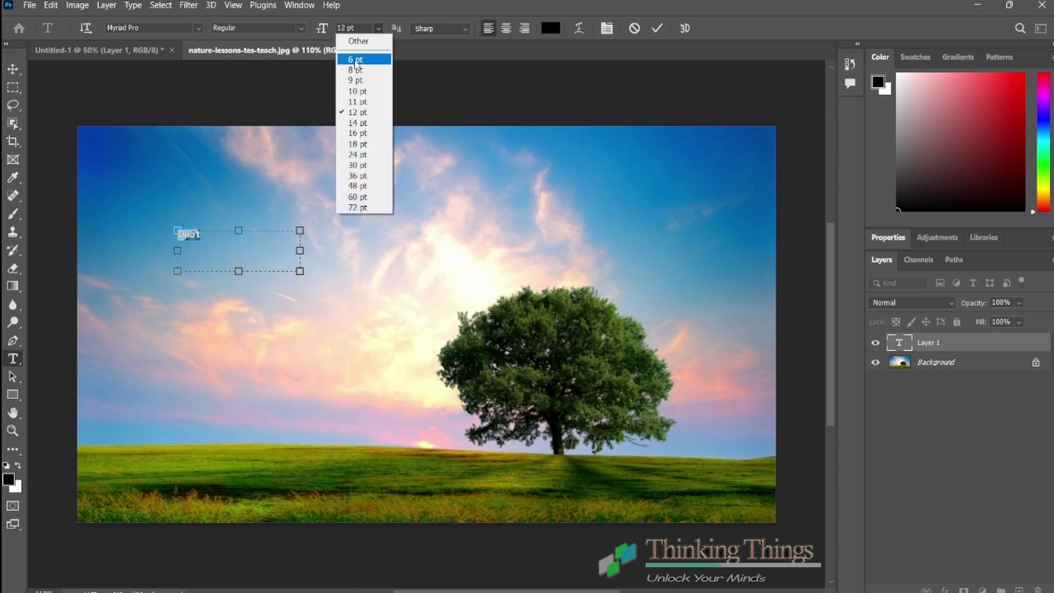
pyautogui.click(354, 112)
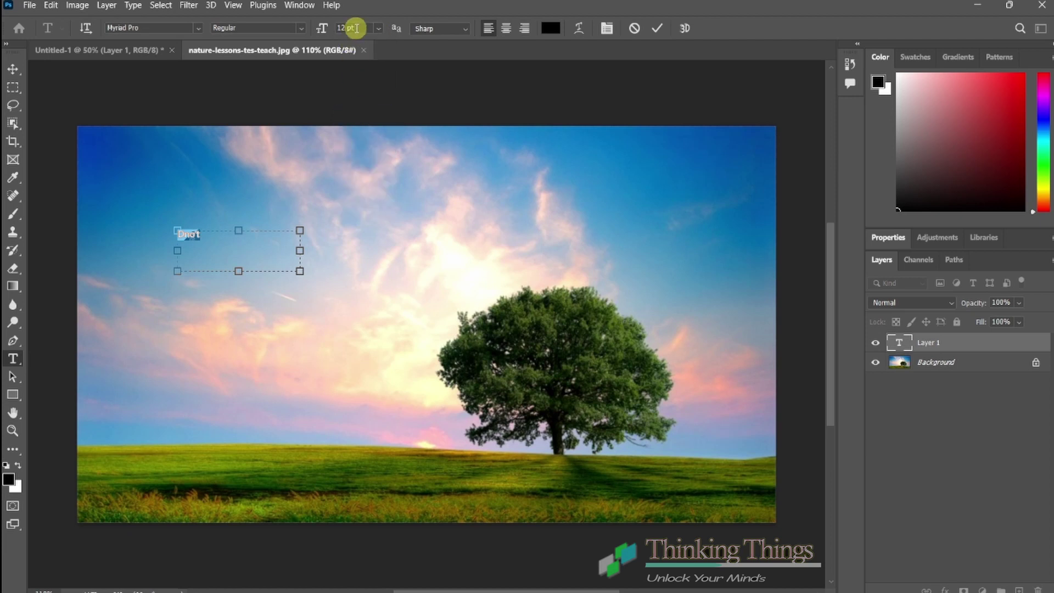
pyautogui.click(378, 28)
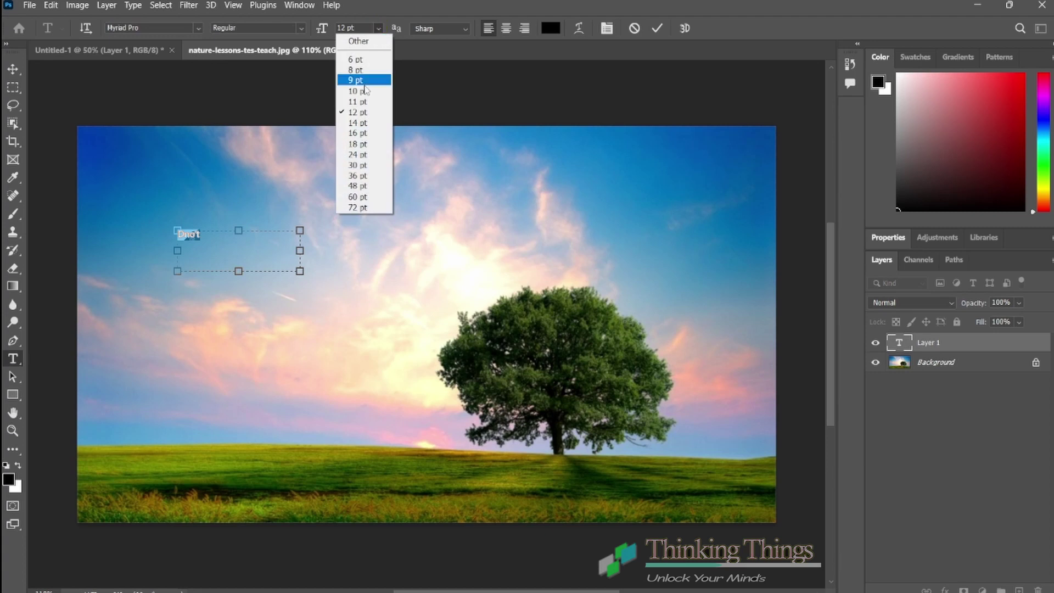
pyautogui.click(371, 133)
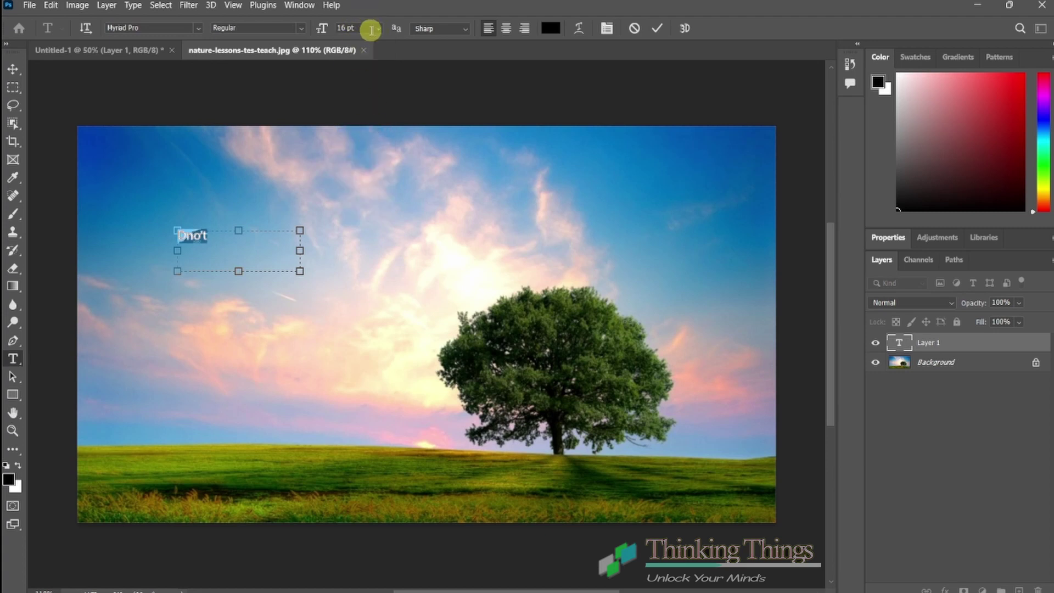
pyautogui.click(379, 28)
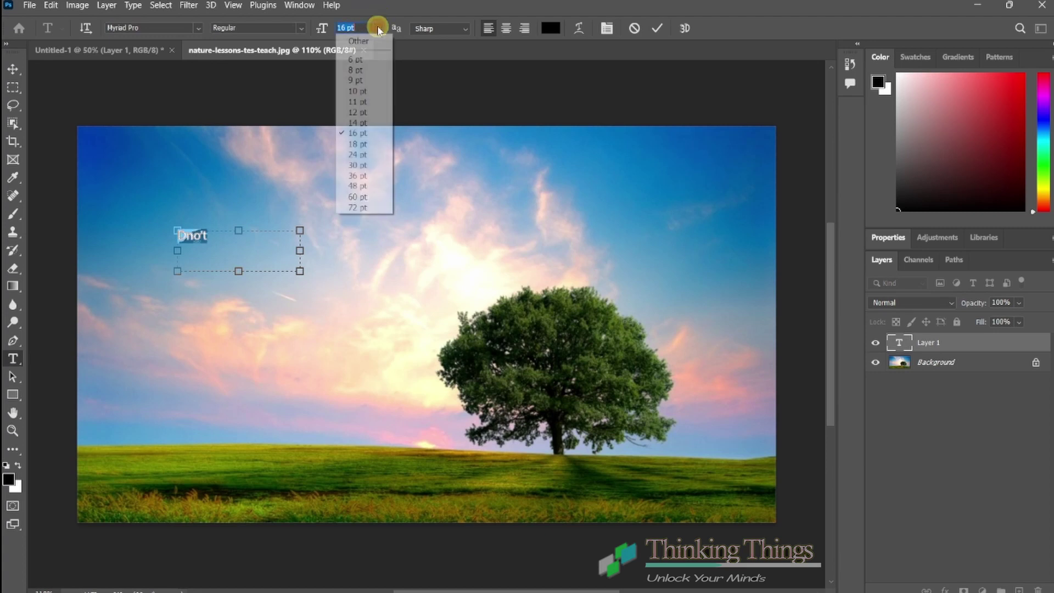
pyautogui.click(362, 175)
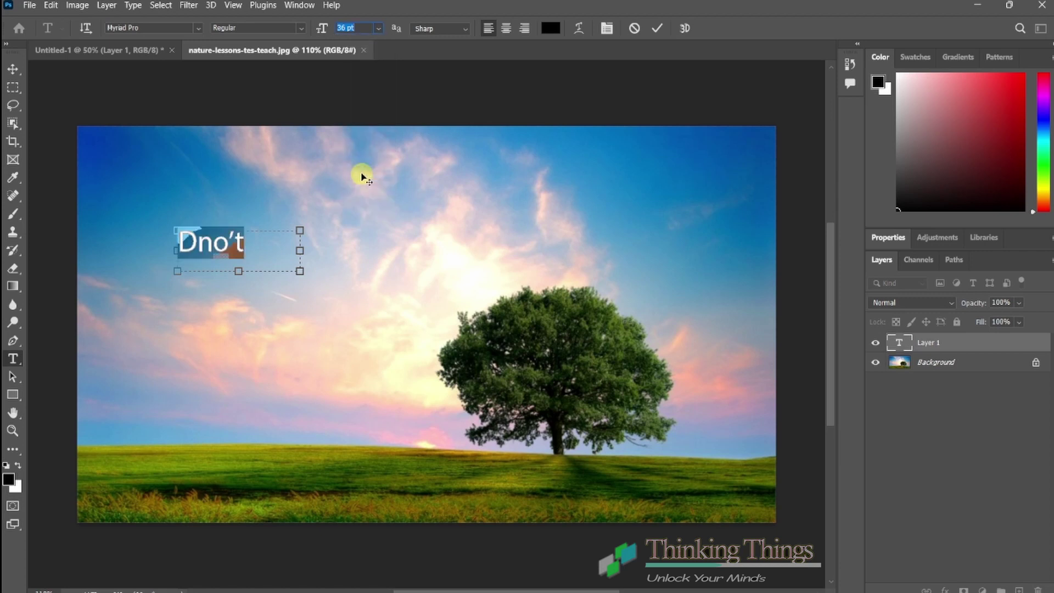
pyautogui.click(379, 28)
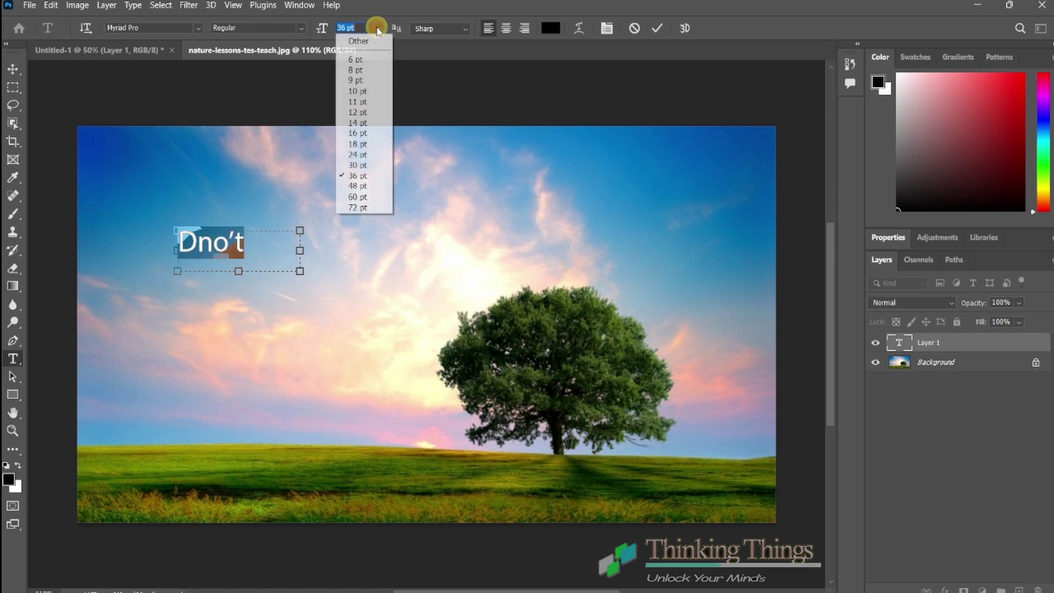
pyautogui.click(366, 187)
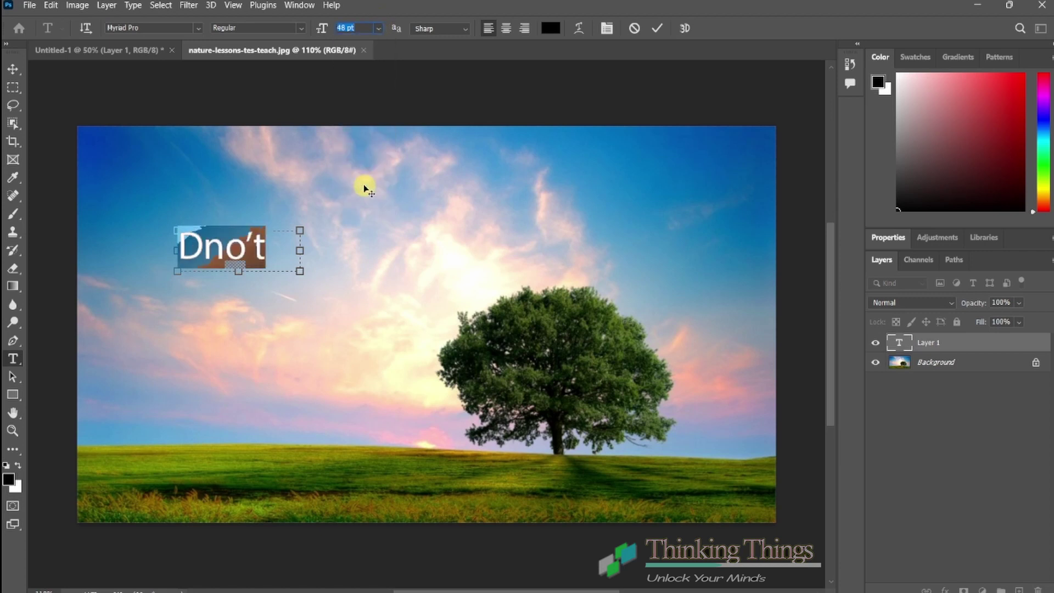
pyautogui.click(377, 28)
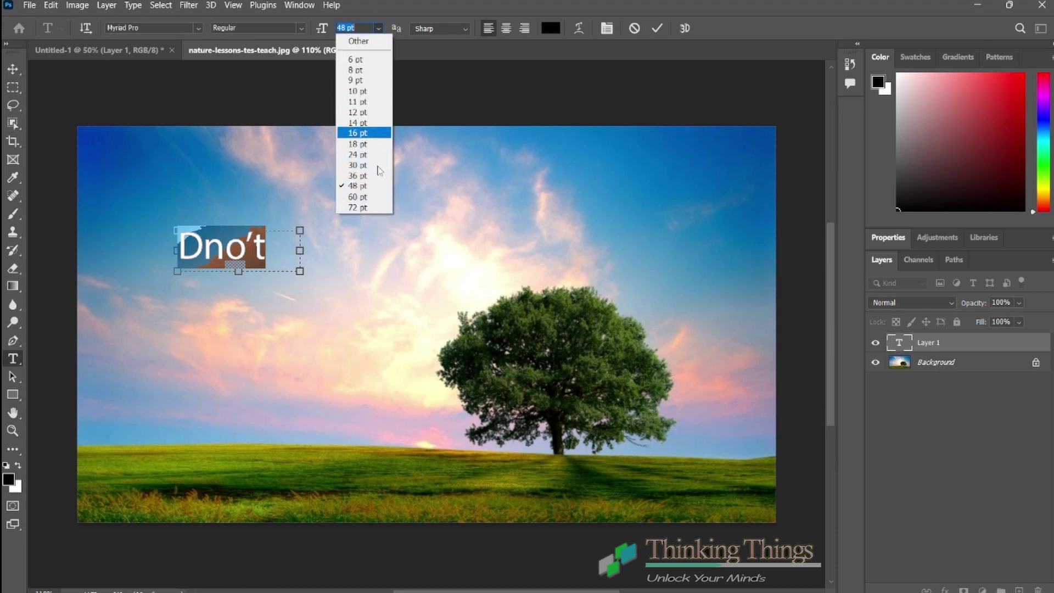
pyautogui.click(367, 198)
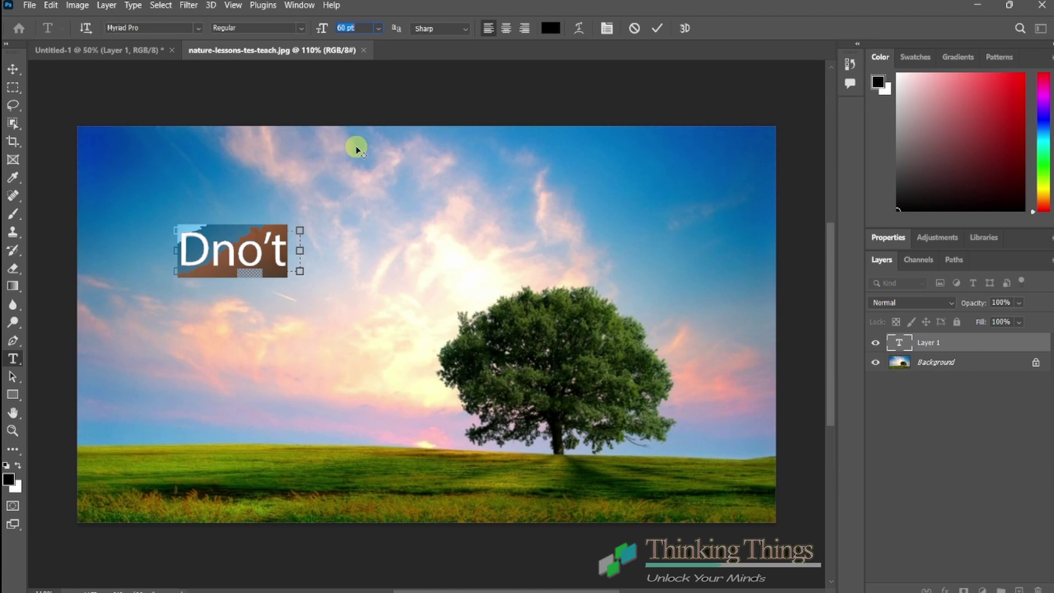
# Fit the text box snugly around Dno't and set anti-aliasing to Strong
pyautogui.moveTo(300, 269)
pyautogui.mouseDown()
pyautogui.moveTo(319, 286)
pyautogui.moveTo(301, 280)
pyautogui.mouseUp()
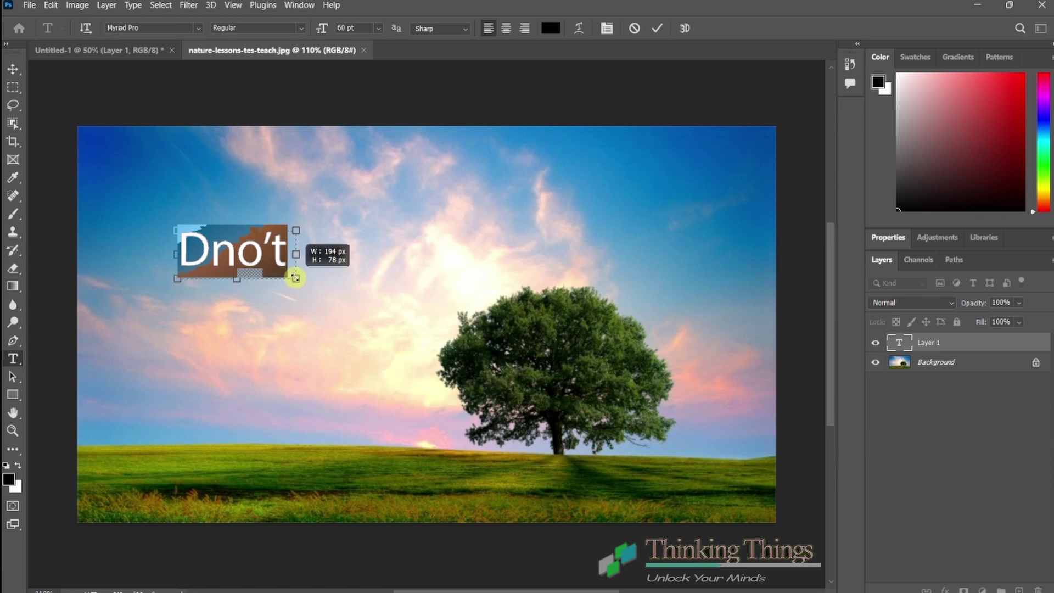
pyautogui.moveTo(301, 280)
pyautogui.mouseDown()
pyautogui.moveTo(286, 280)
pyautogui.moveTo(306, 277)
pyautogui.moveTo(298, 282)
pyautogui.mouseUp()
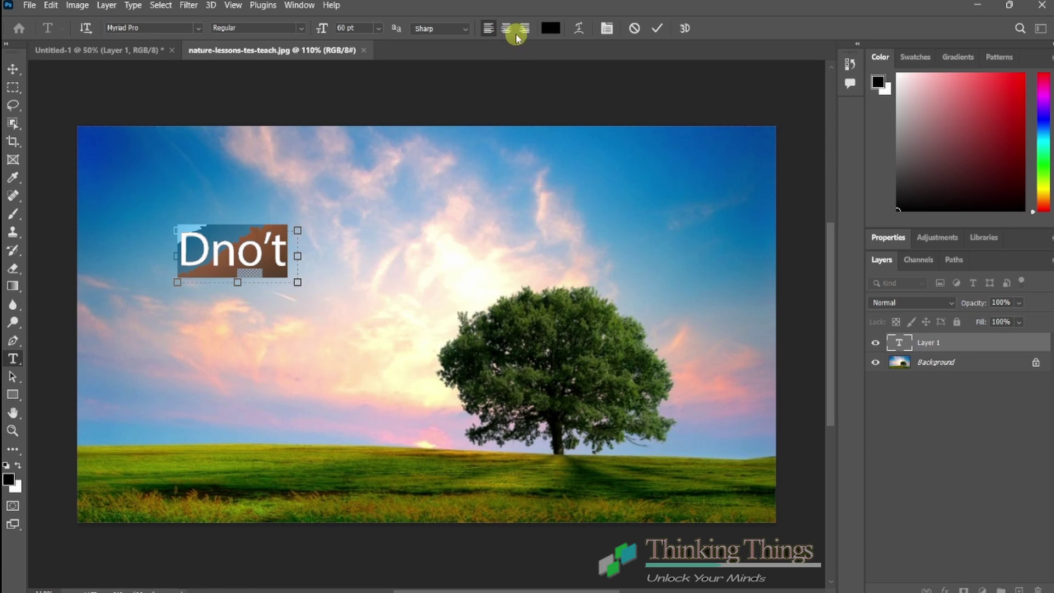
pyautogui.click(466, 28)
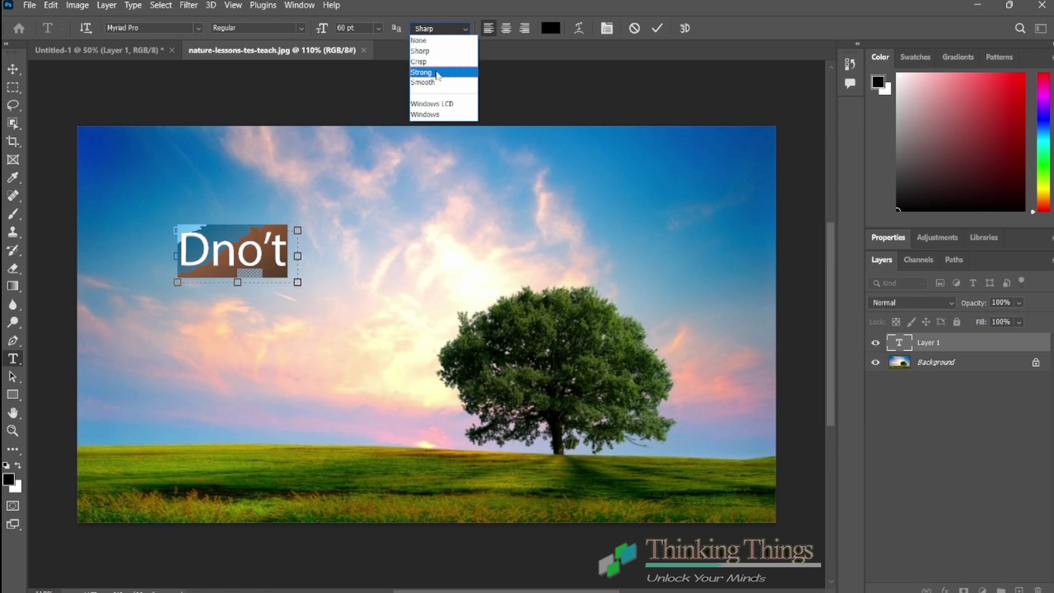
pyautogui.click(435, 72)
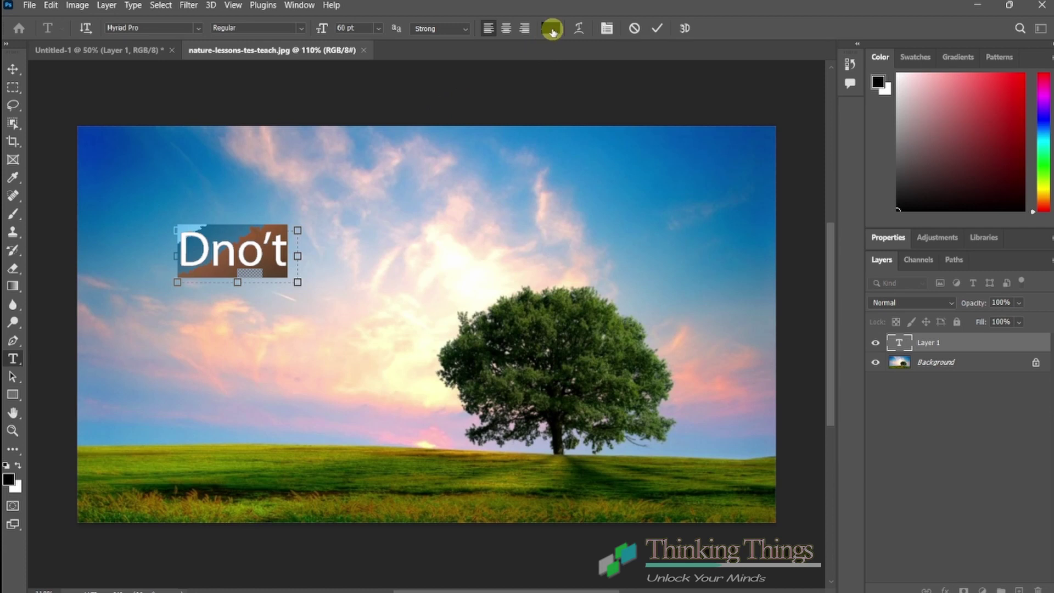
# Recolour the Dno't text to dark blue #004ea3 sampled from the sky
pyautogui.click(553, 29)
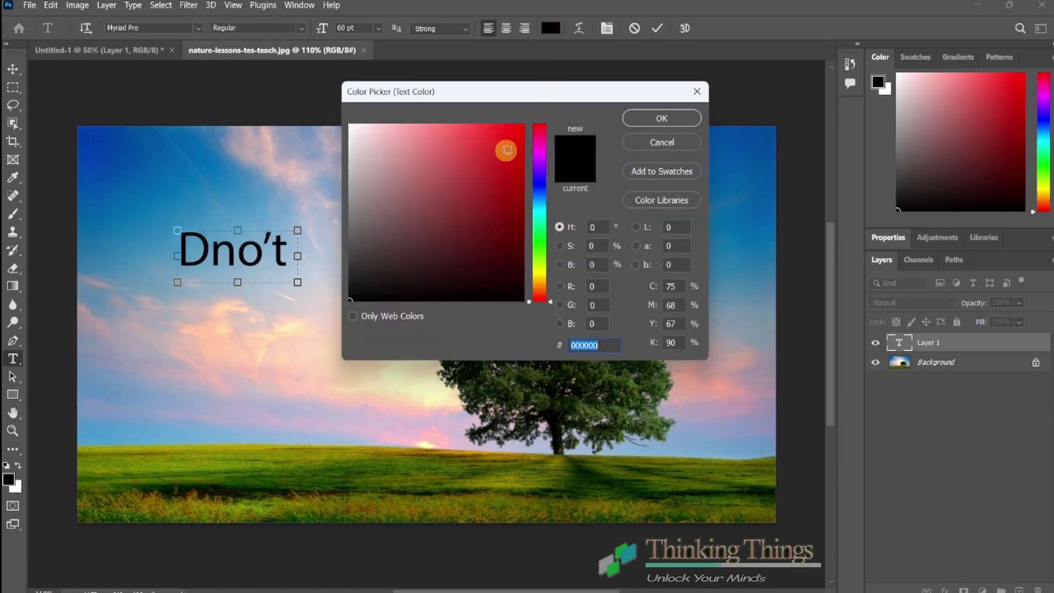
pyautogui.click(461, 214)
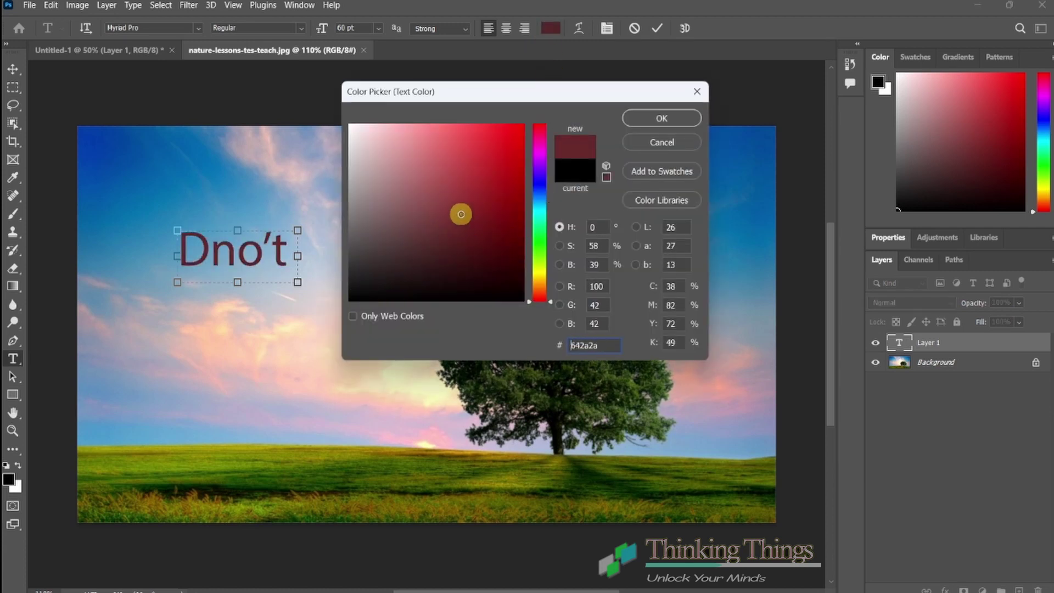
pyautogui.moveTo(461, 215)
pyautogui.mouseDown()
pyautogui.moveTo(480, 141)
pyautogui.moveTo(494, 176)
pyautogui.moveTo(435, 186)
pyautogui.moveTo(477, 135)
pyautogui.mouseUp()
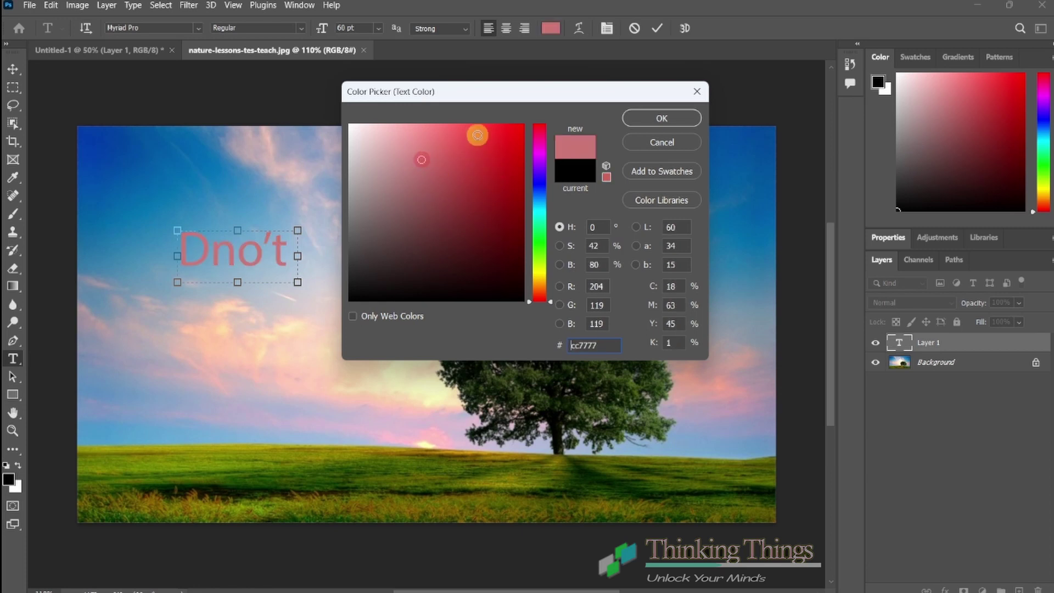
pyautogui.click(477, 135)
pyautogui.moveTo(530, 297)
pyautogui.mouseDown()
pyautogui.moveTo(535, 170)
pyautogui.moveTo(545, 303)
pyautogui.mouseUp()
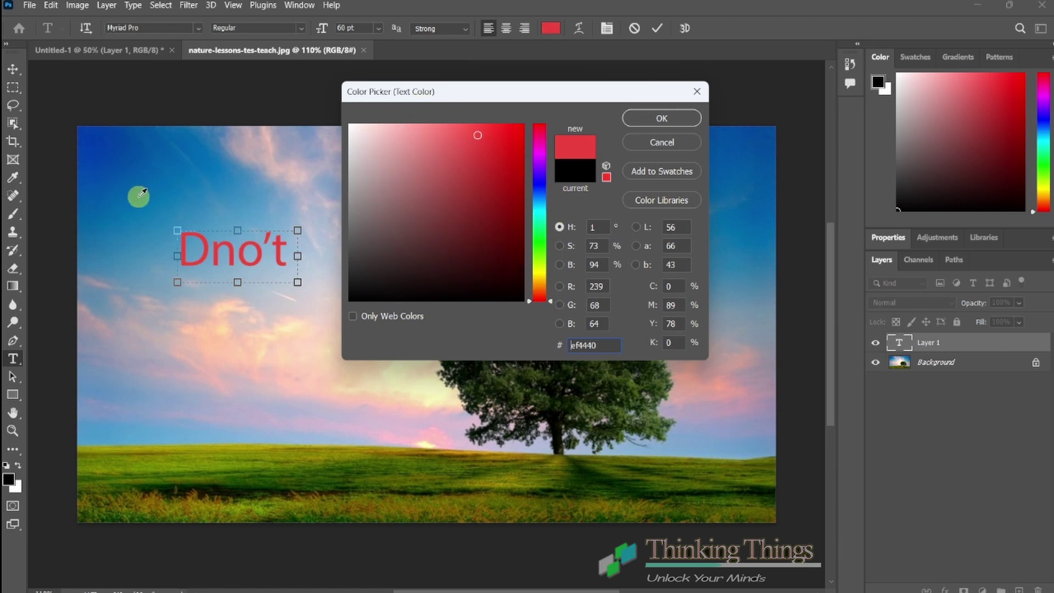
pyautogui.click(114, 177)
pyautogui.moveTo(566, 406); pyautogui.dragTo(682, 191)
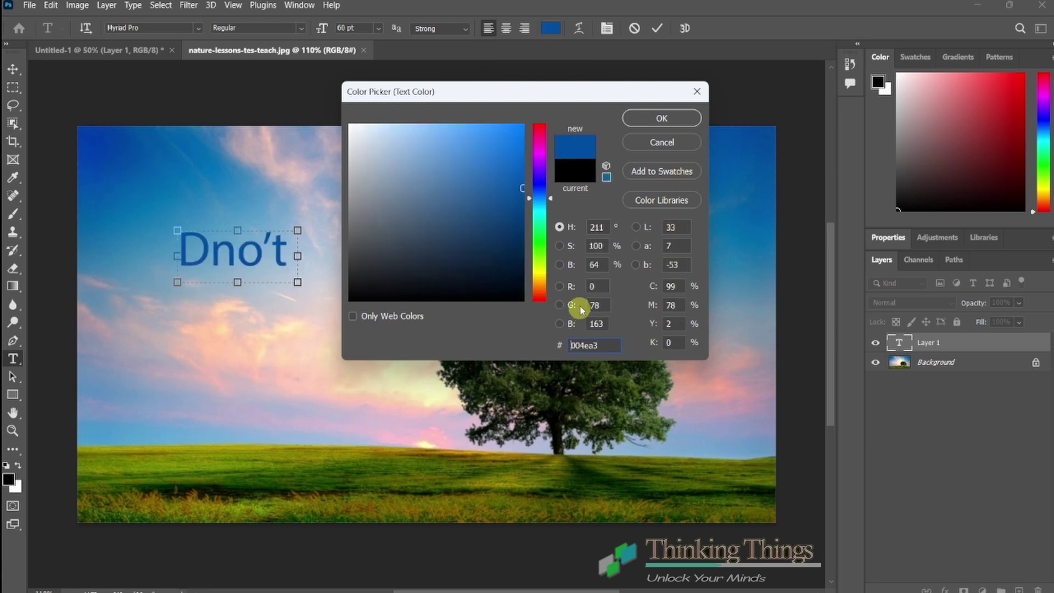
pyautogui.click(674, 121)
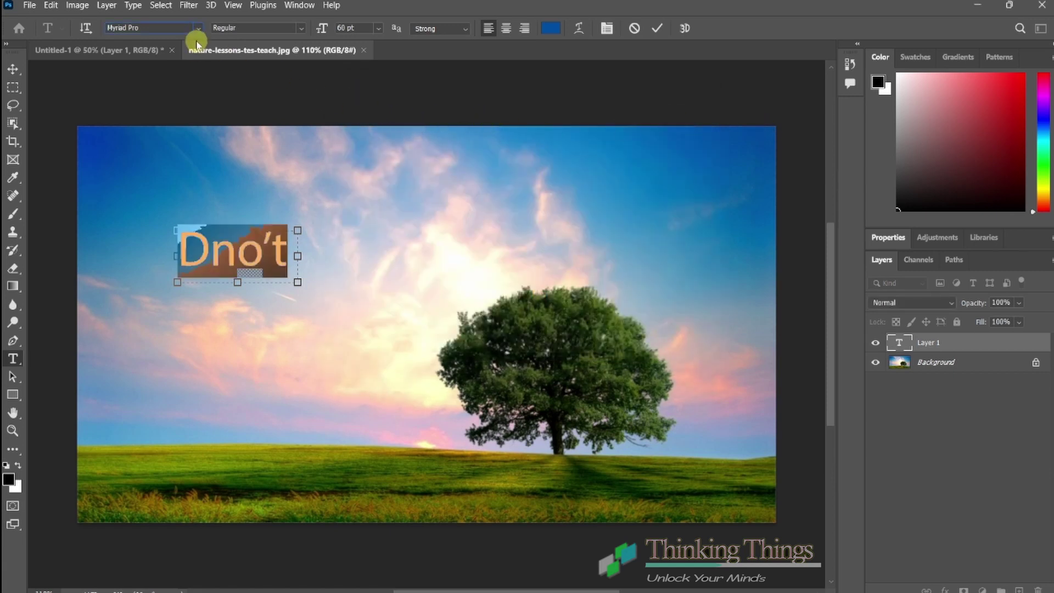
# Cycle the Dno't text through fonts from the options-bar font field
pyautogui.click(190, 25)
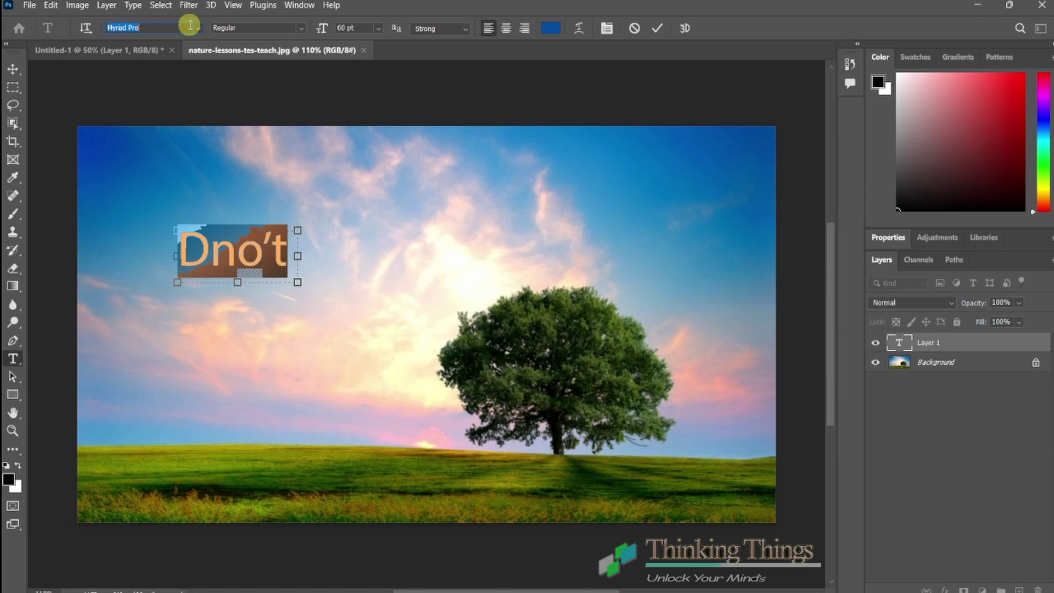
pyautogui.click(174, 29)
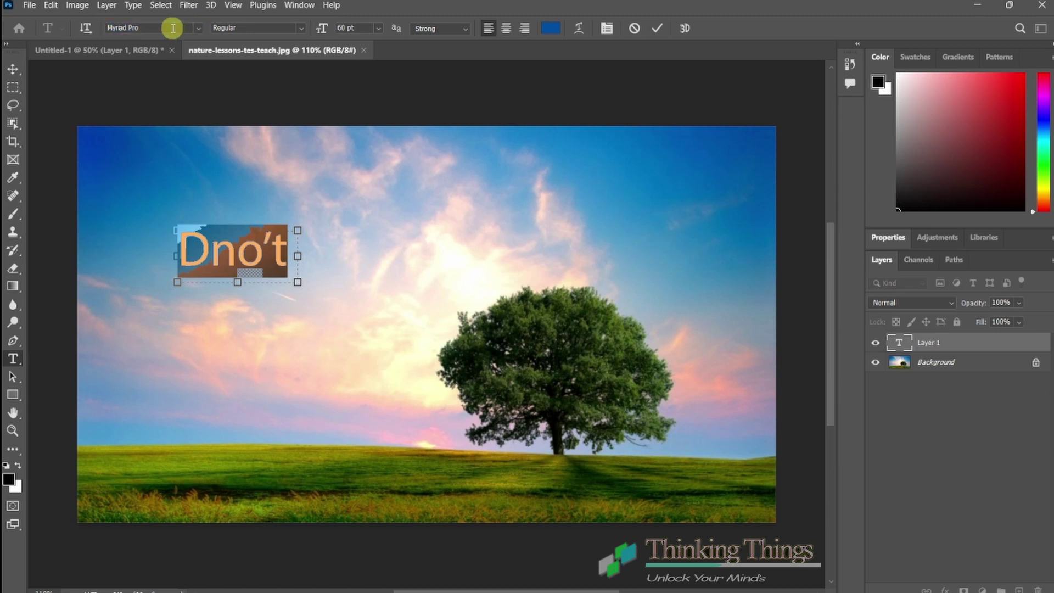
pyautogui.click(169, 28)
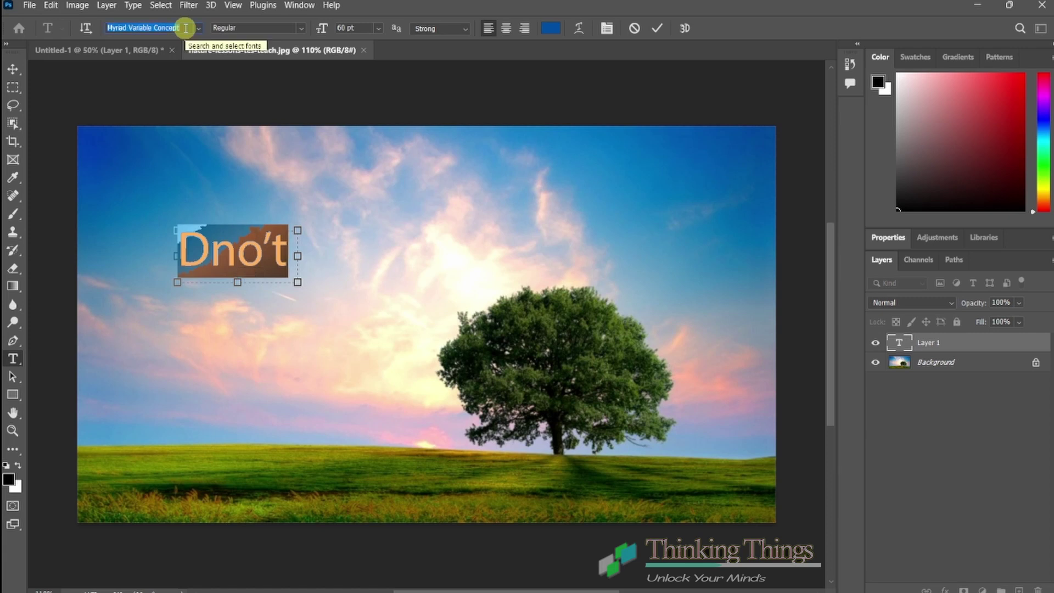
pyautogui.press('Down')
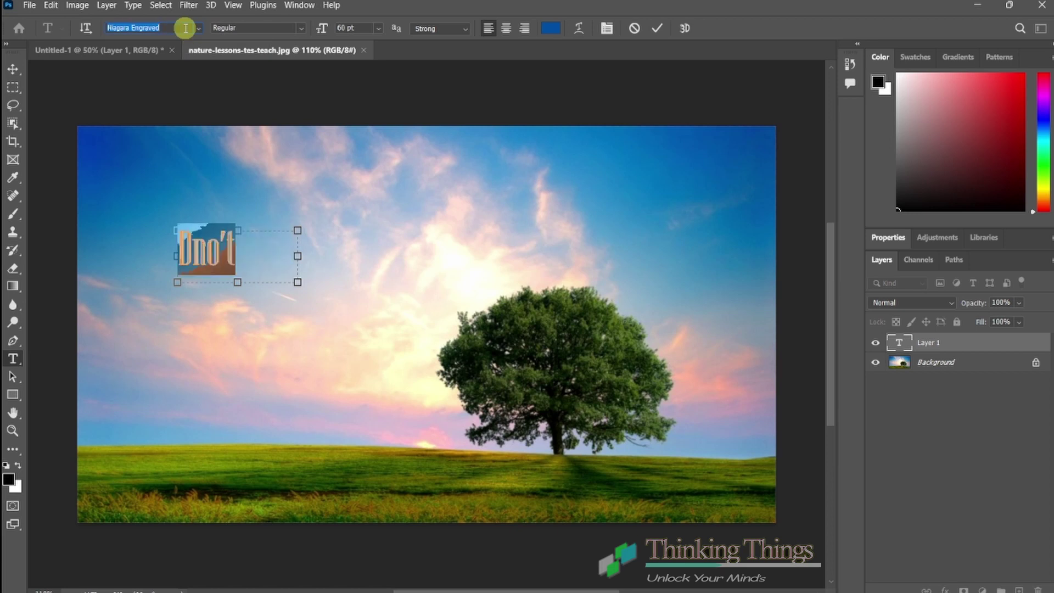
pyautogui.press('Down')
pyautogui.press('Down')
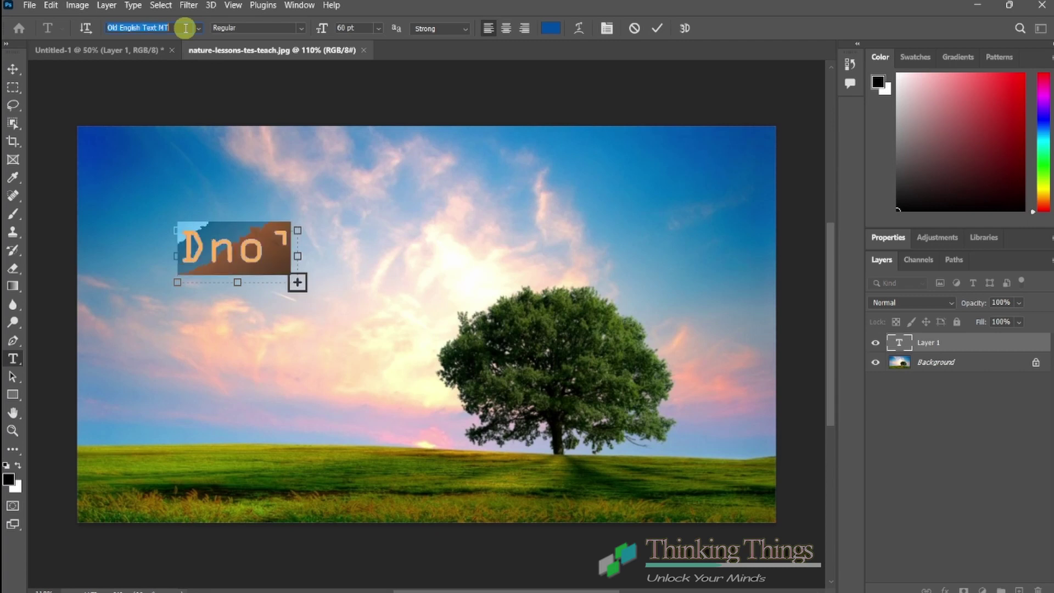
pyautogui.press('Down')
pyautogui.press('Down')
pyautogui.press('Down')
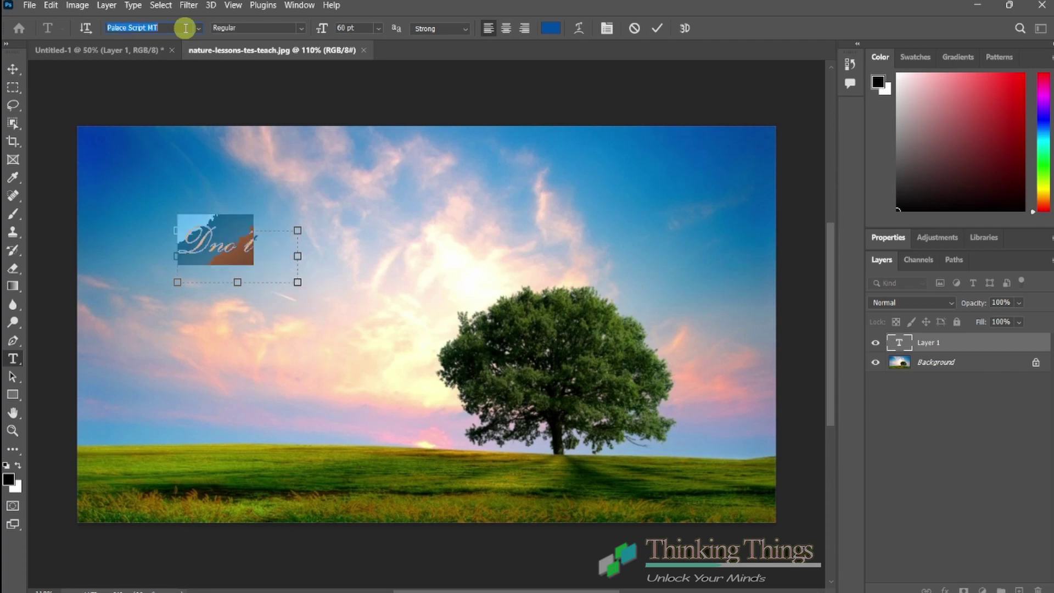
pyautogui.press('Down')
pyautogui.press('Down')
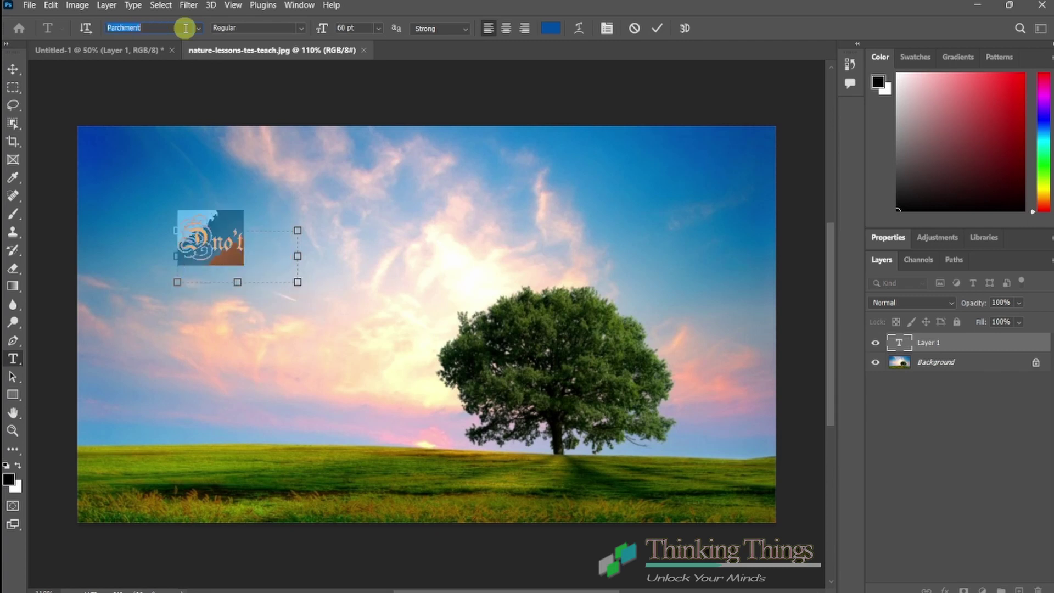
# Enlarge the Dno't text box, then reselect the word and browse further fonts
pyautogui.click(297, 283)
pyautogui.moveTo(297, 284); pyautogui.dragTo(364, 324)
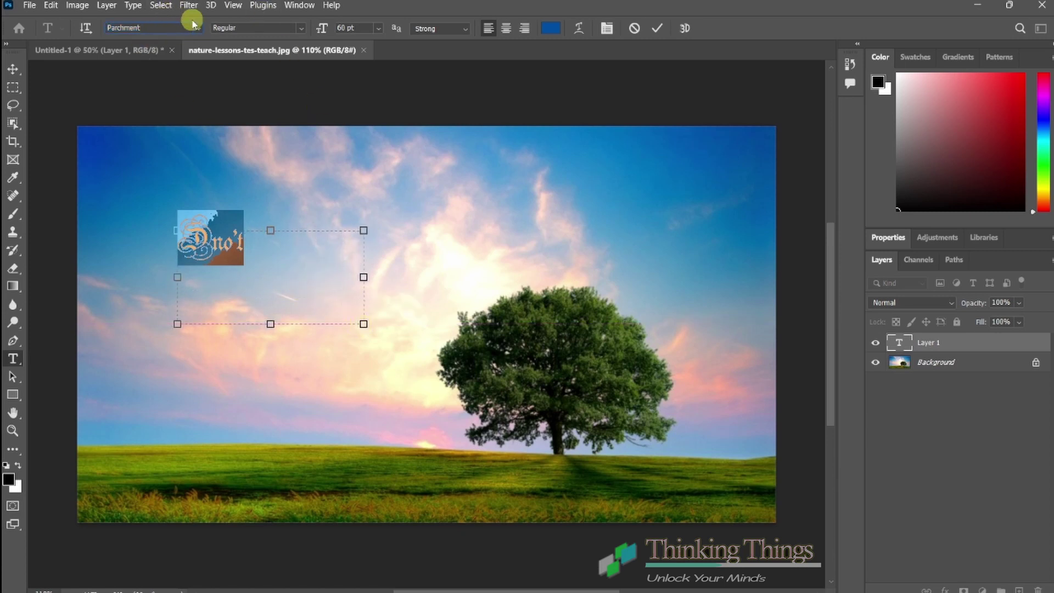
pyautogui.press('Return')
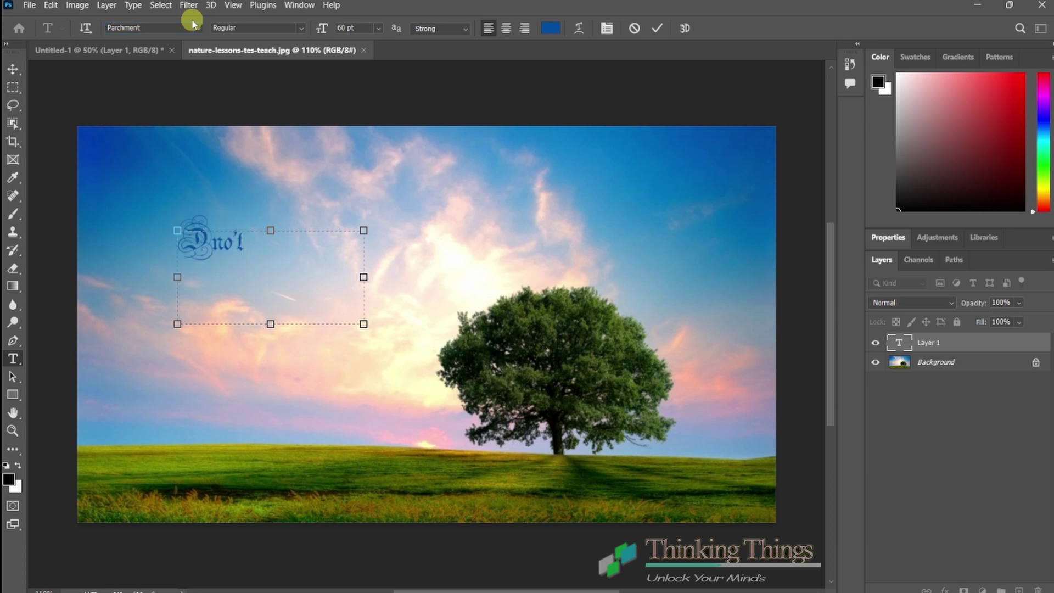
pyautogui.moveTo(265, 240); pyautogui.dragTo(165, 258)
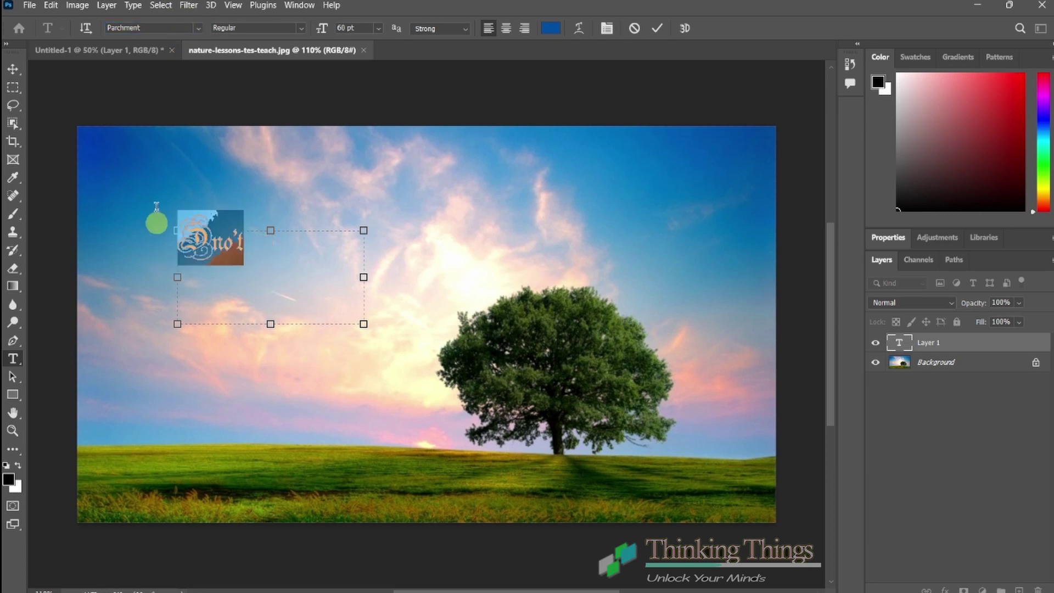
pyautogui.click(160, 25)
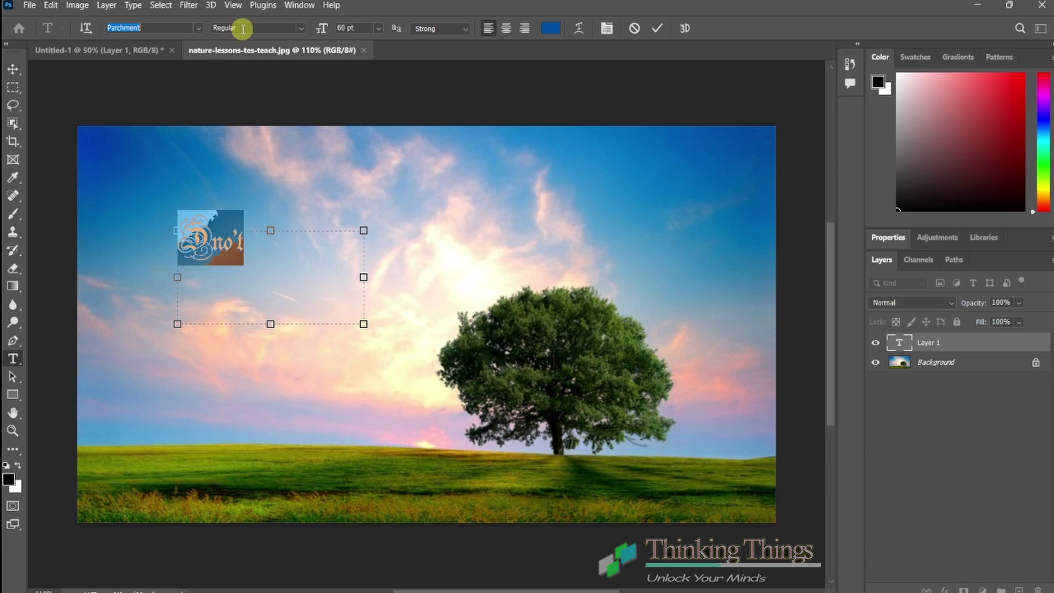
pyautogui.press('Down')
pyautogui.press('Down')
pyautogui.press('Down')
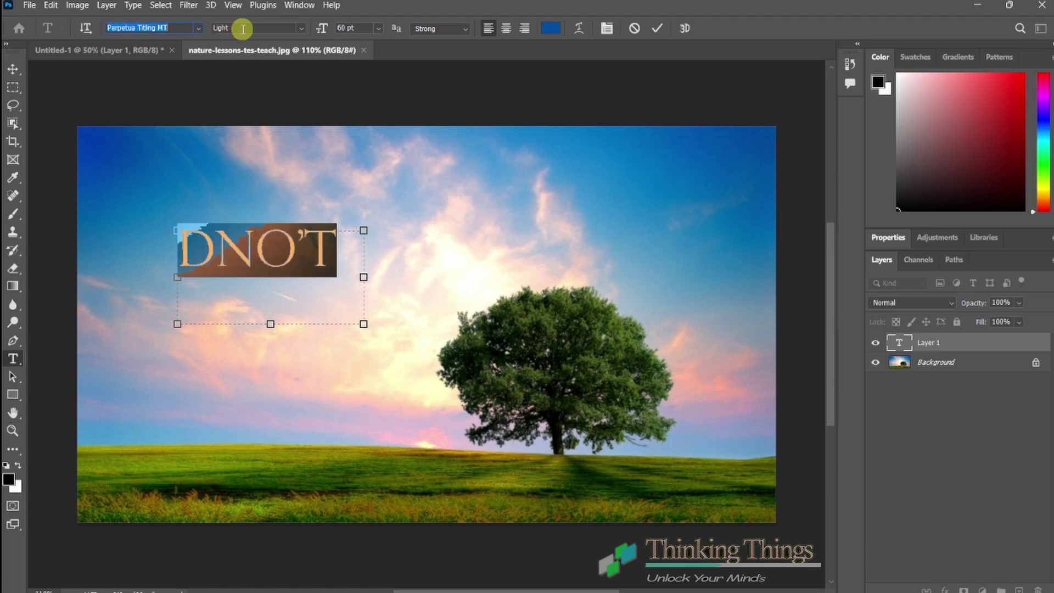
pyautogui.press('Down')
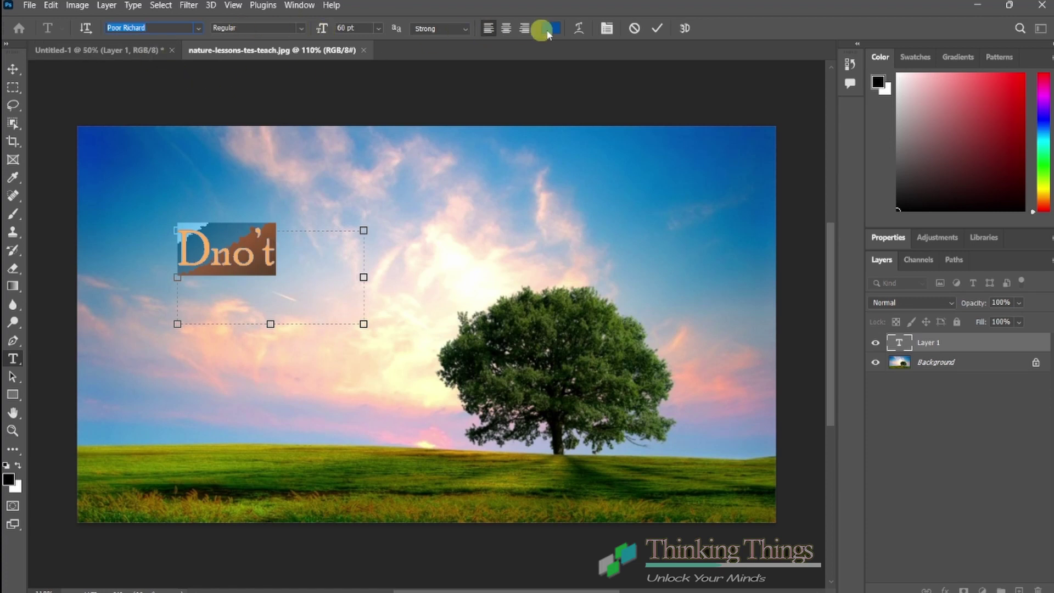
pyautogui.click(583, 32)
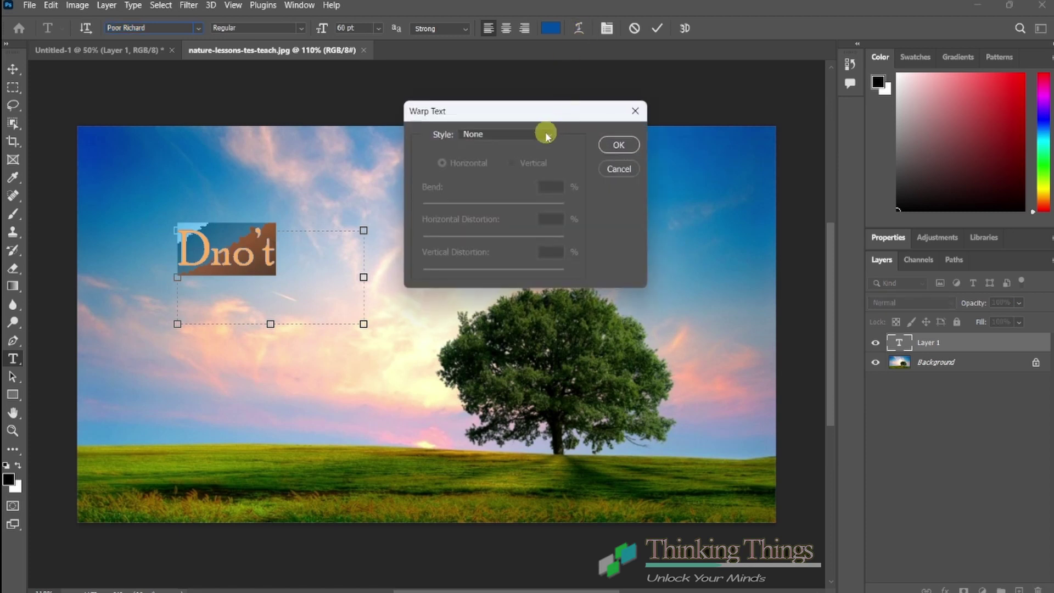
pyautogui.click(545, 133)
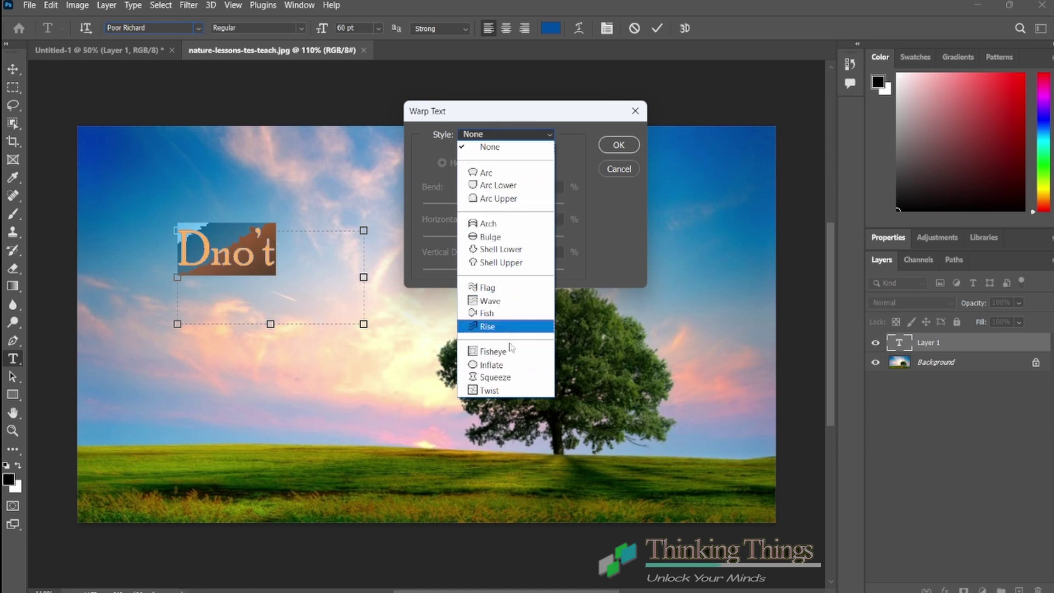
pyautogui.click(547, 135)
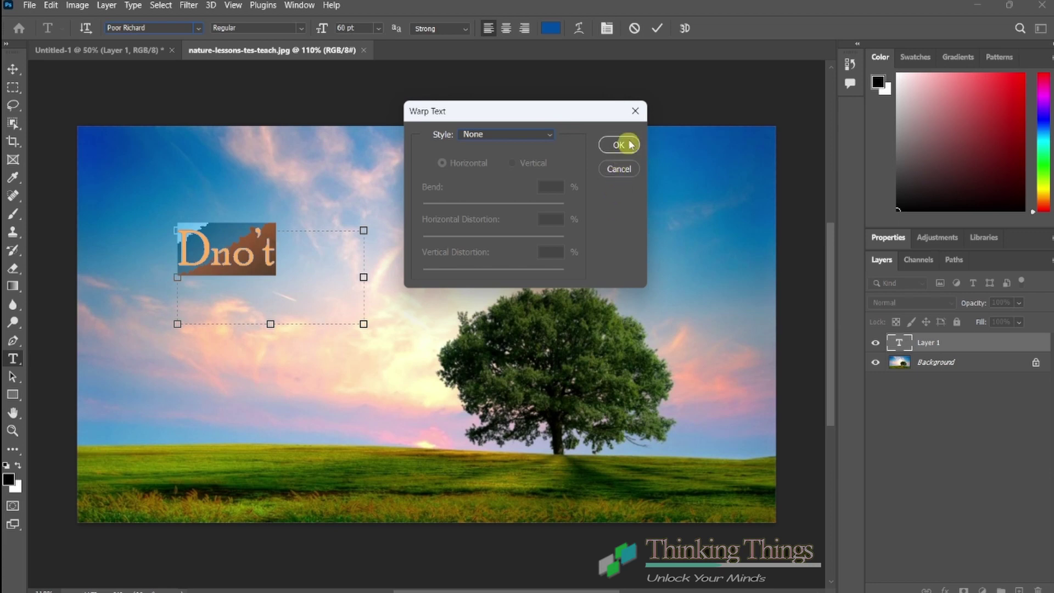
pyautogui.click(634, 113)
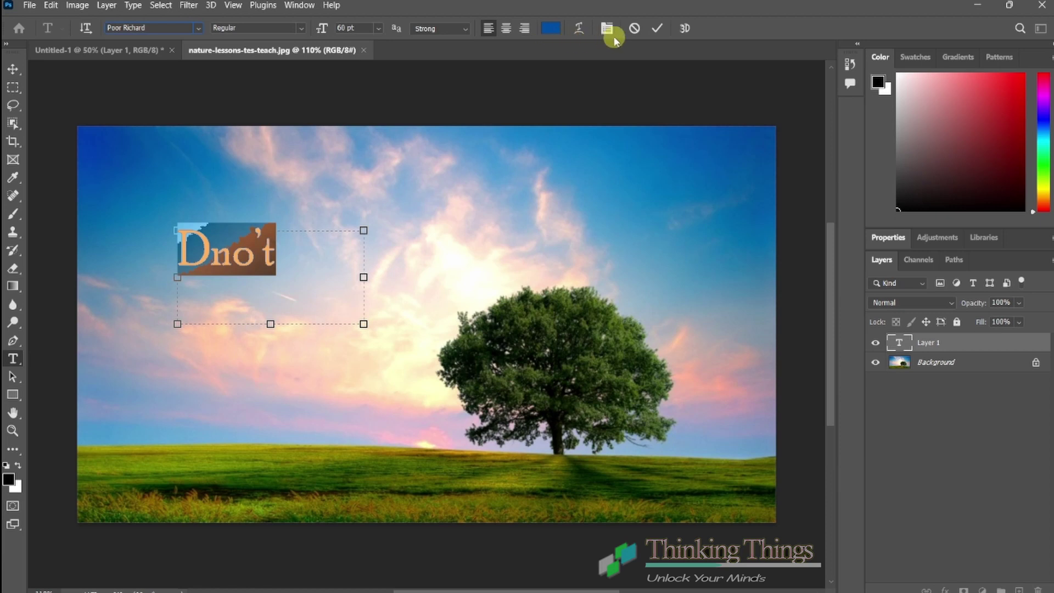
# Commit Dno't and add a fitted 'Download' text box in the upper-middle sky
pyautogui.click(656, 28)
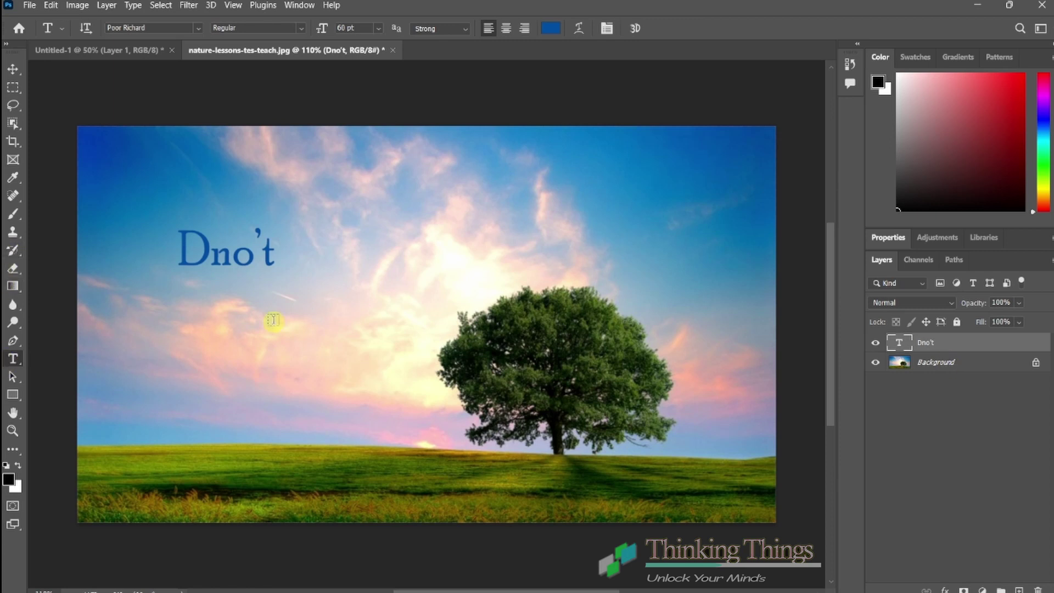
pyautogui.moveTo(318, 208); pyautogui.dragTo(608, 334)
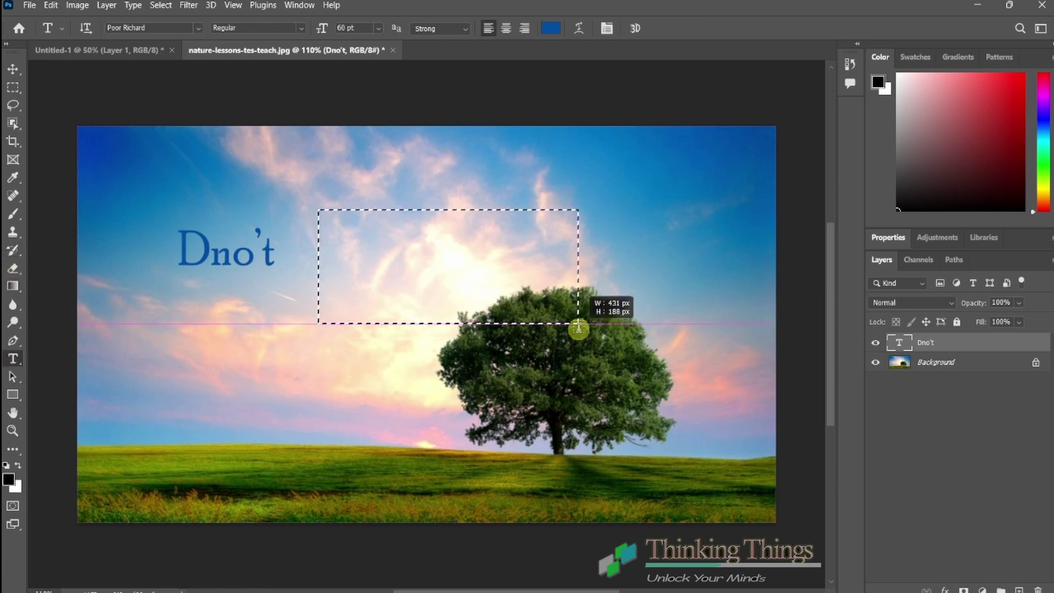
pyautogui.write('D')
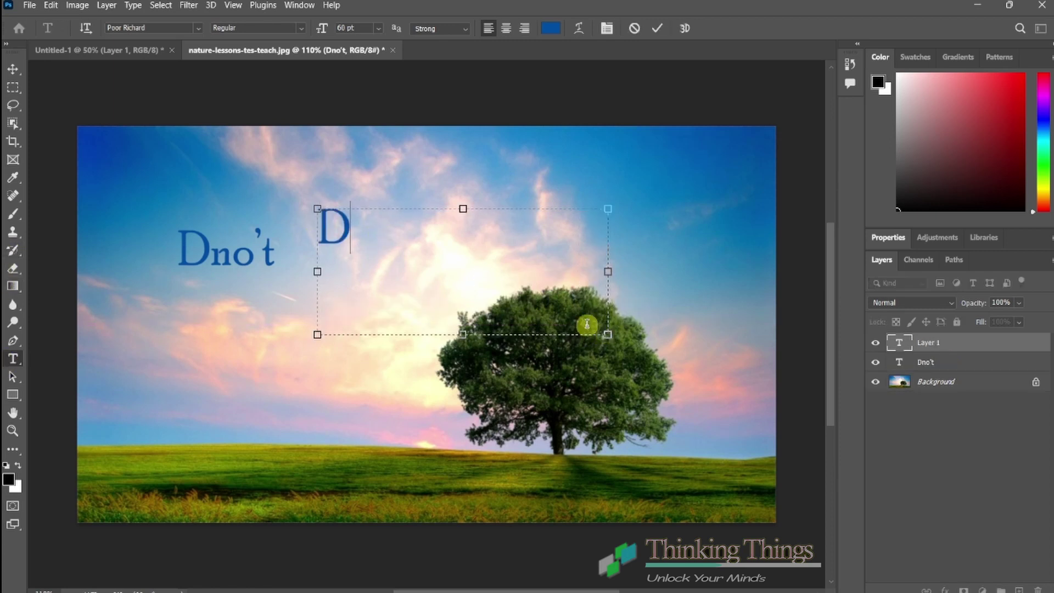
pyautogui.write('ownload')
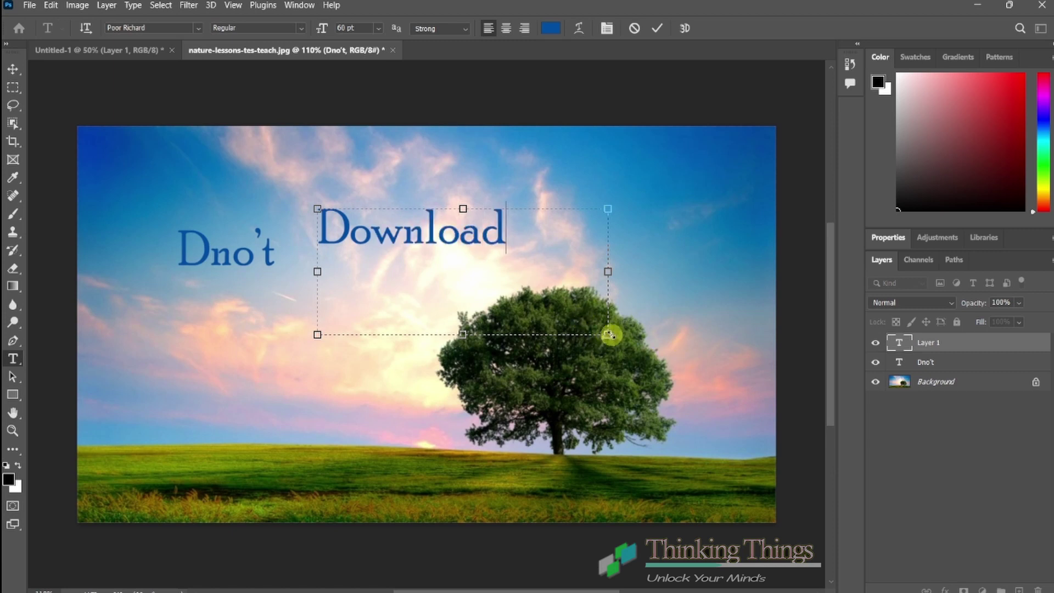
pyautogui.moveTo(607, 334); pyautogui.dragTo(512, 255)
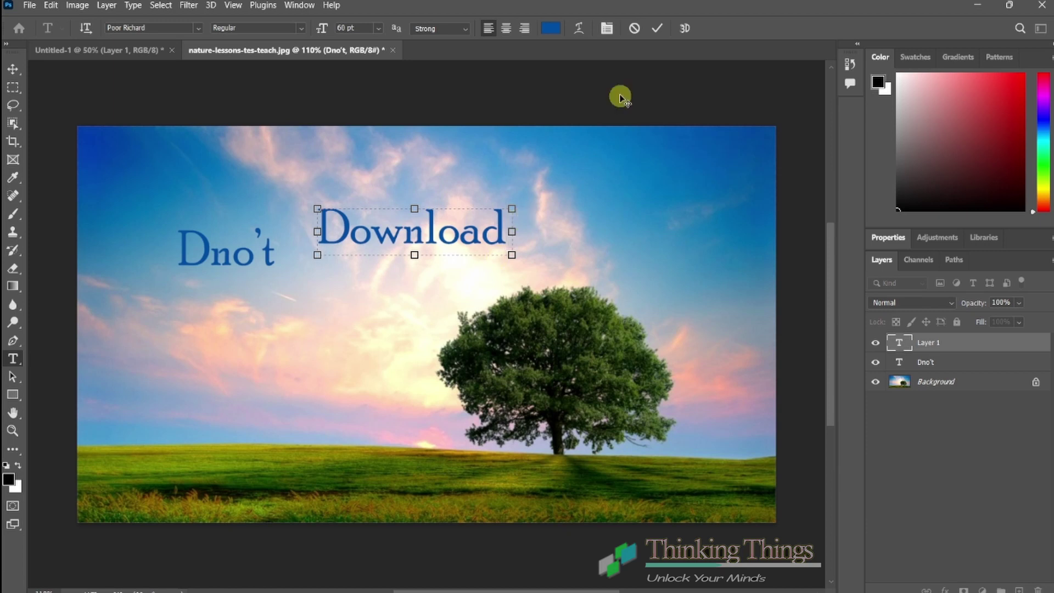
pyautogui.click(657, 28)
# Add and commit a 'Watch On Youtube' text box lower in the image
pyautogui.moveTo(156, 324); pyautogui.dragTo(616, 504)
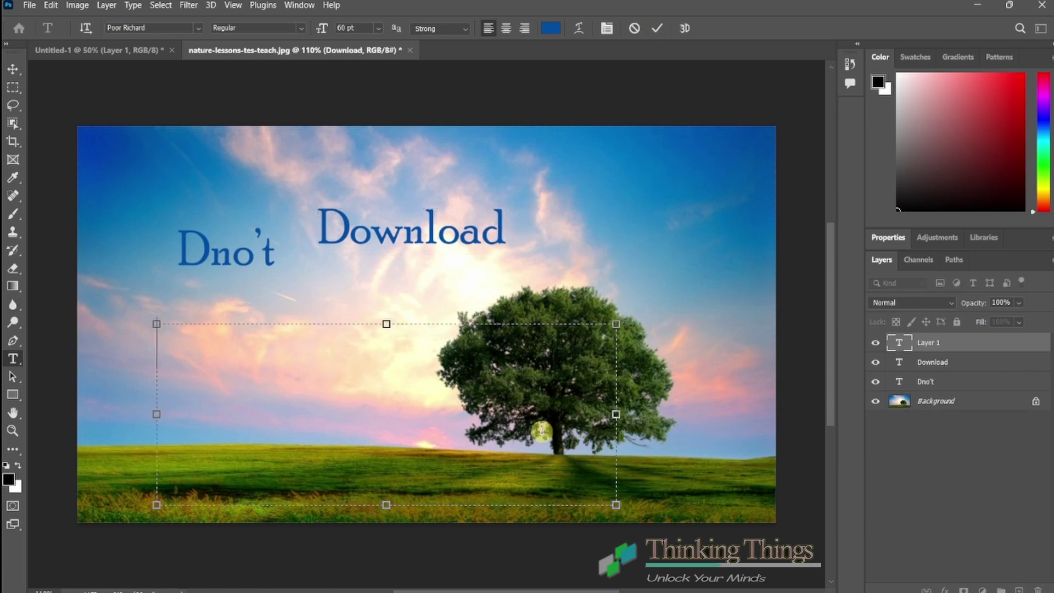
pyautogui.write('Watch On ')
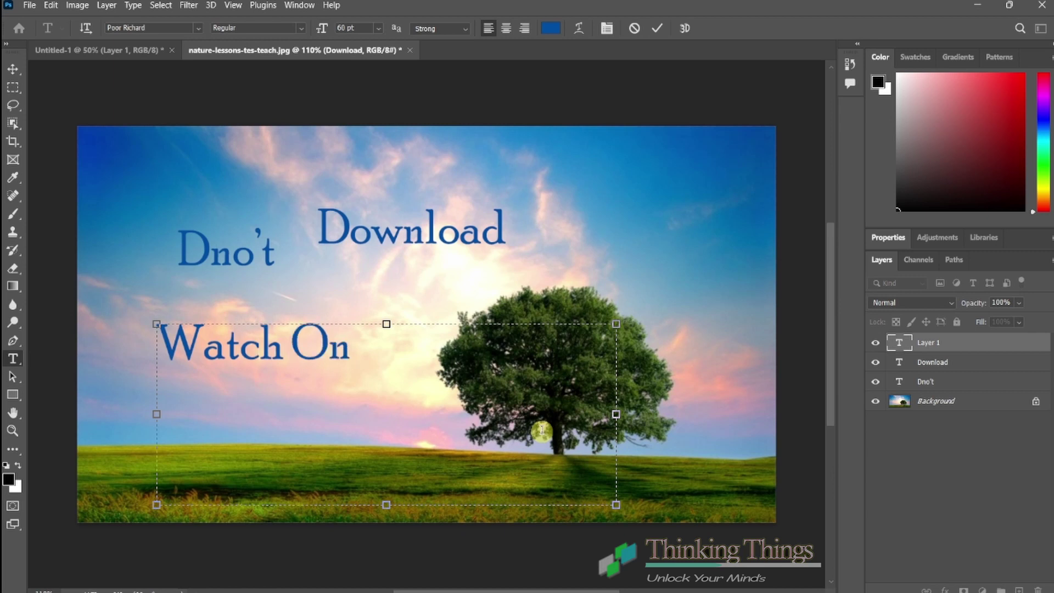
pyautogui.write('Youtube')
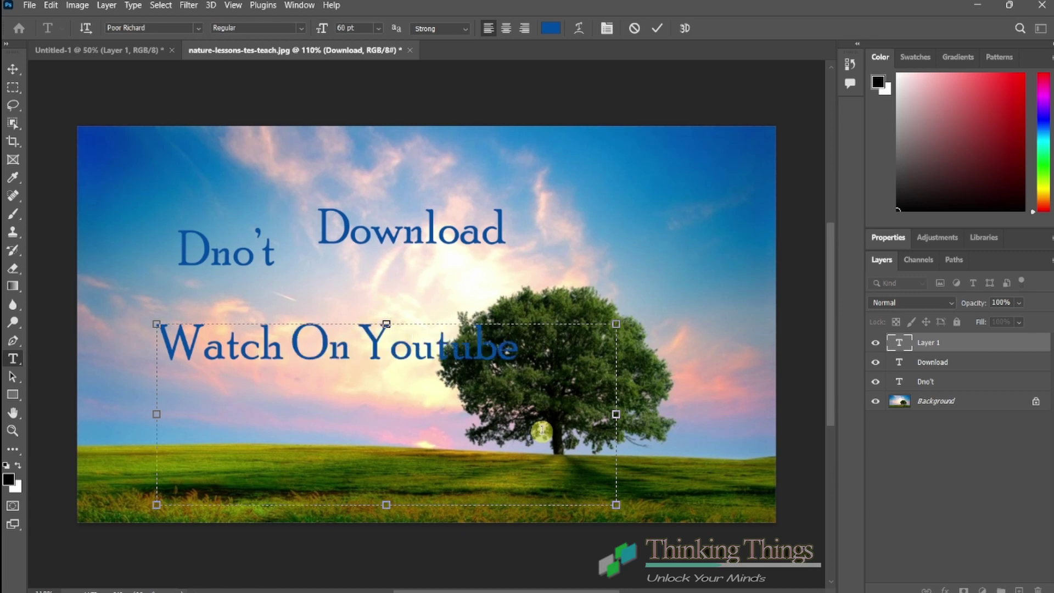
pyautogui.click(657, 28)
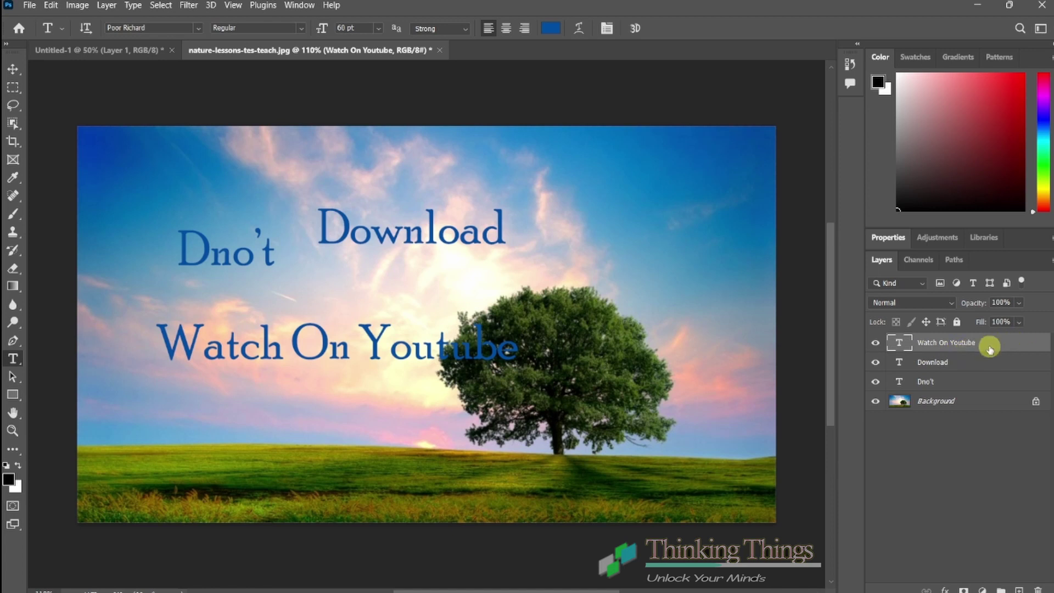
# Open Layer Style for the Watch On Youtube layer and enable Inner Shadow
pyautogui.rightClick(990, 348)
pyautogui.doubleClick(991, 348)
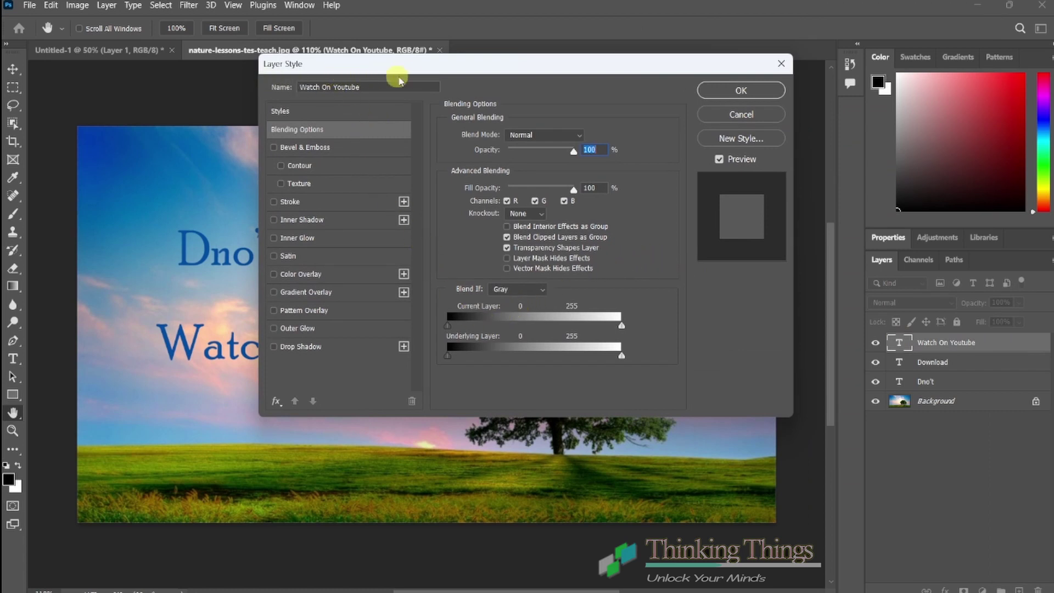
pyautogui.moveTo(413, 70); pyautogui.dragTo(558, 106)
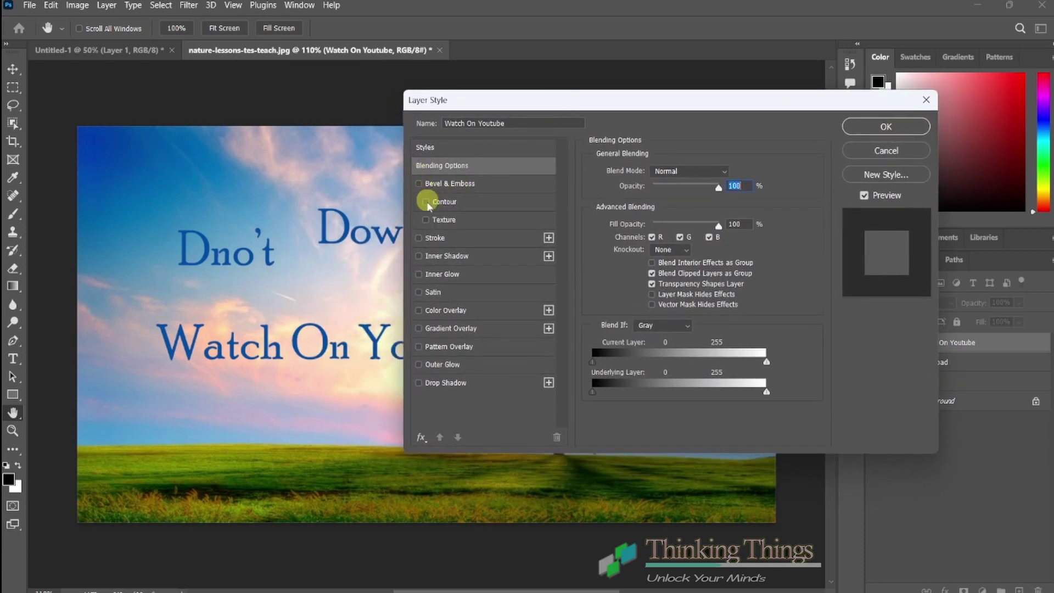
pyautogui.click(420, 257)
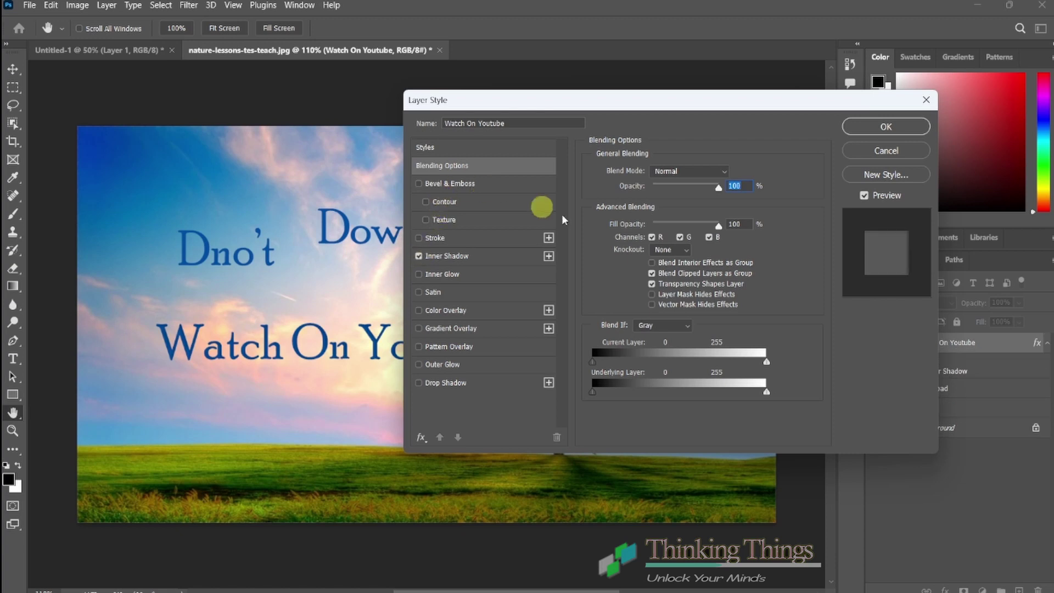
pyautogui.moveTo(657, 100); pyautogui.dragTo(724, 78)
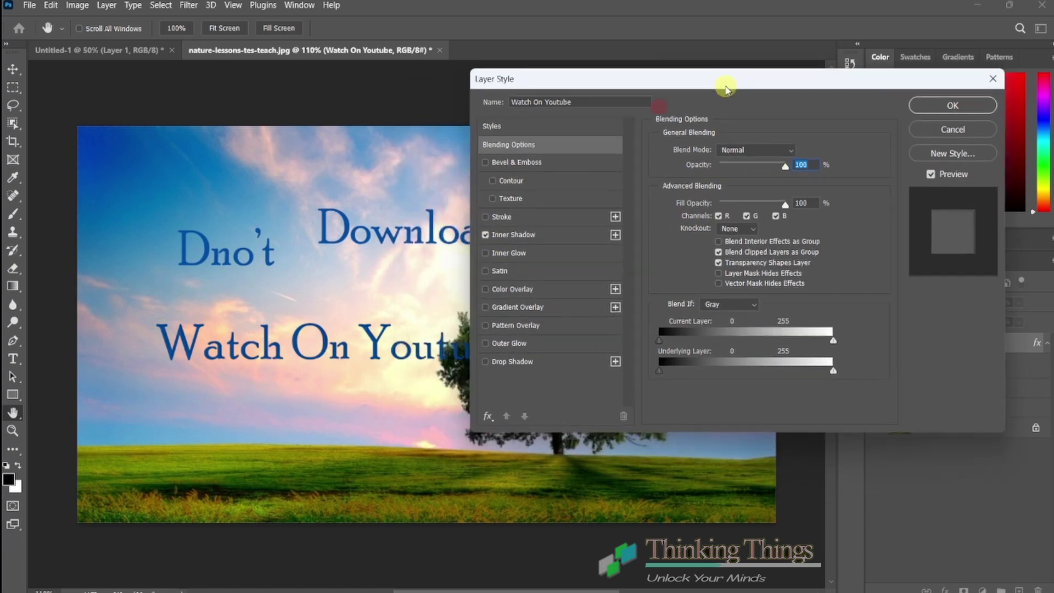
pyautogui.click(526, 236)
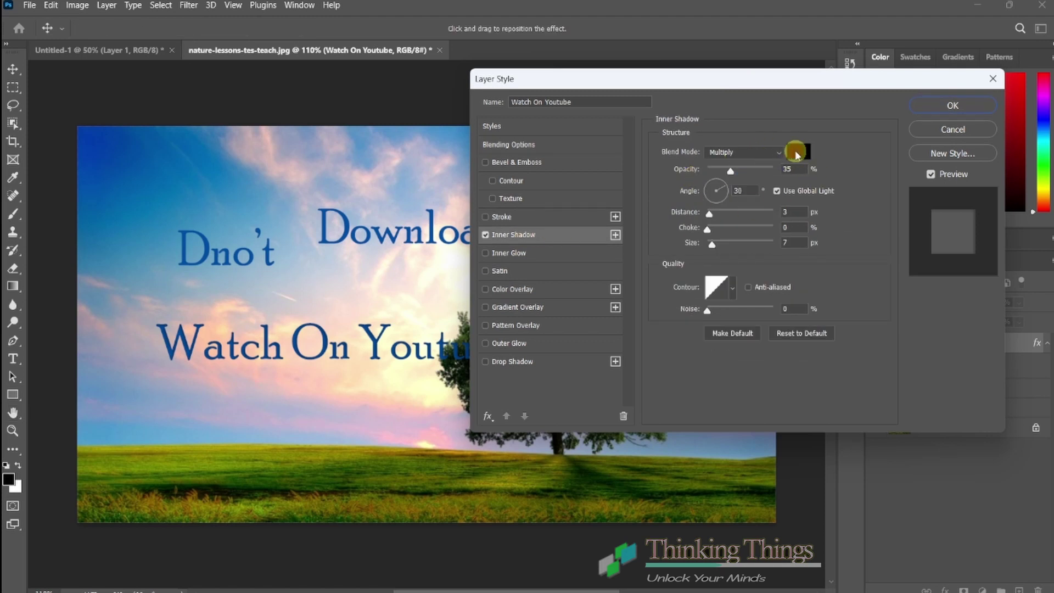
# Make the inner shadow yellow, Linear Dodge (Add), 86% opacity, 21 px distance, 13 px size
pyautogui.click(797, 153)
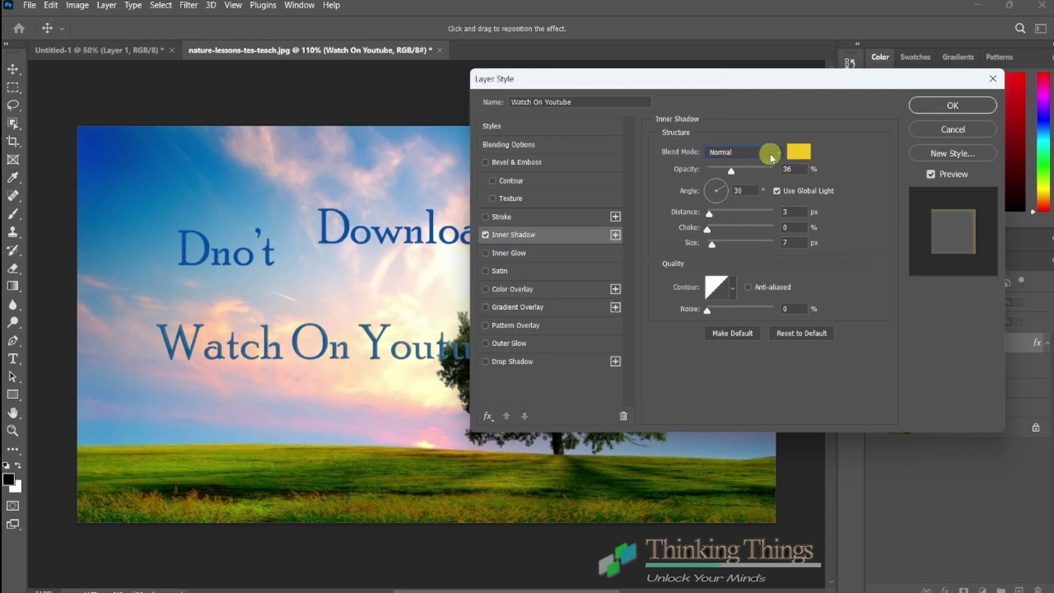
pyautogui.click(770, 156)
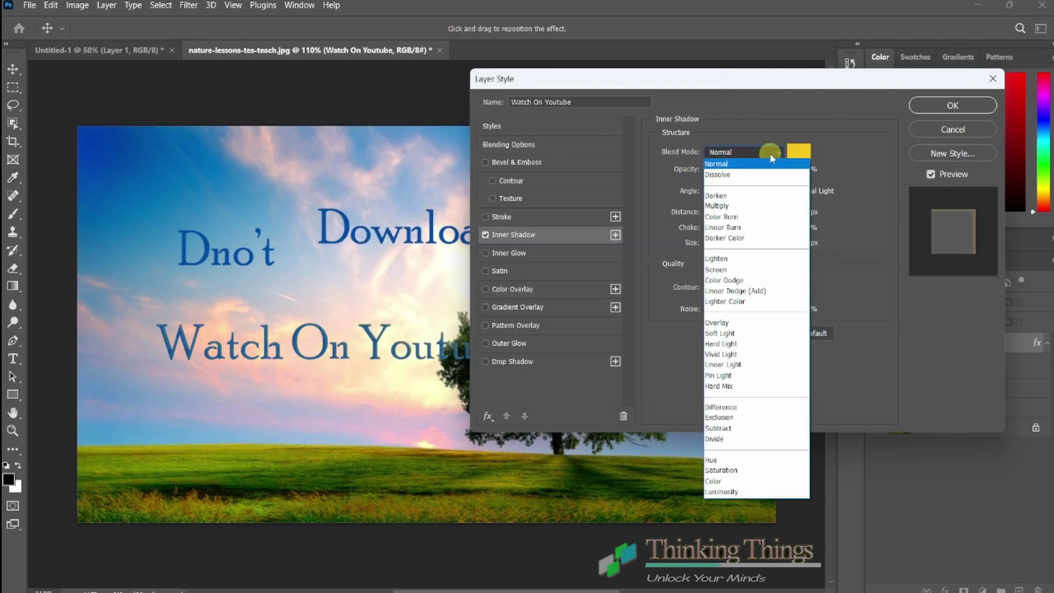
pyautogui.click(750, 291)
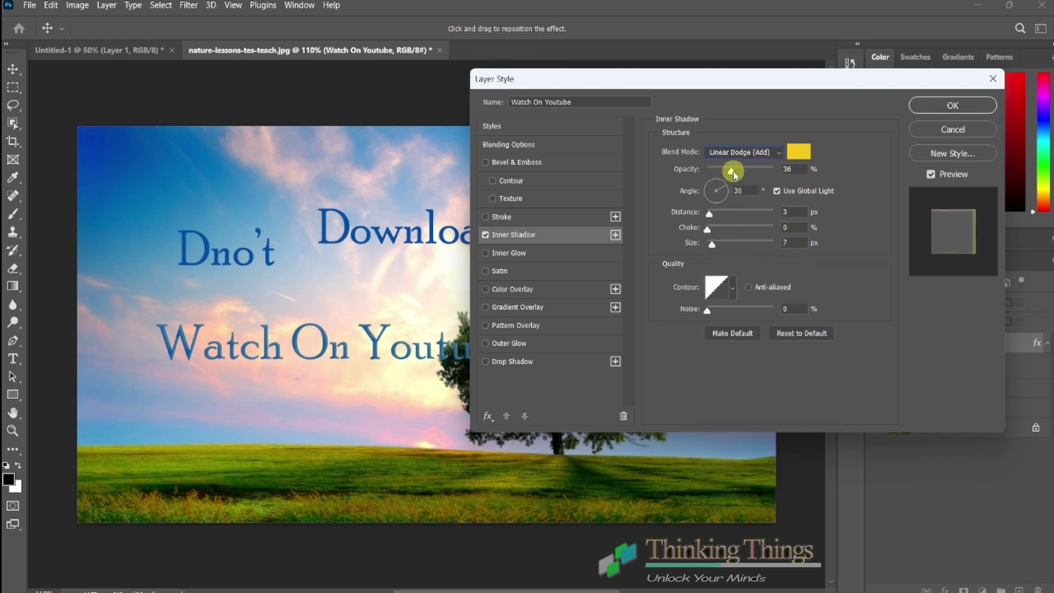
pyautogui.moveTo(731, 174); pyautogui.dragTo(762, 178)
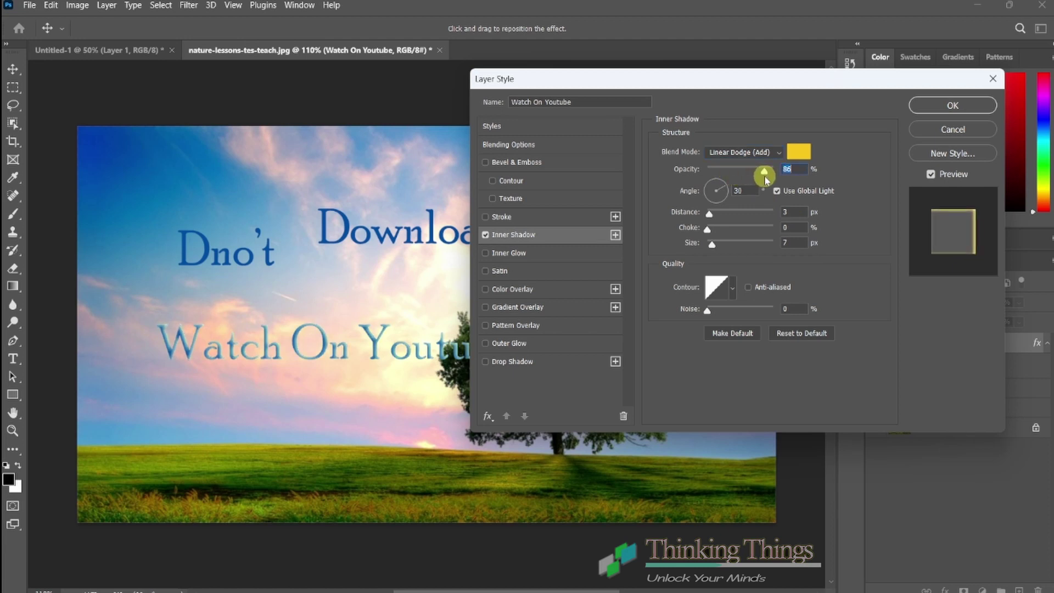
pyautogui.click(368, 368)
pyautogui.moveTo(708, 215)
pyautogui.mouseDown()
pyautogui.moveTo(745, 215)
pyautogui.moveTo(709, 215)
pyautogui.moveTo(714, 236)
pyautogui.mouseUp()
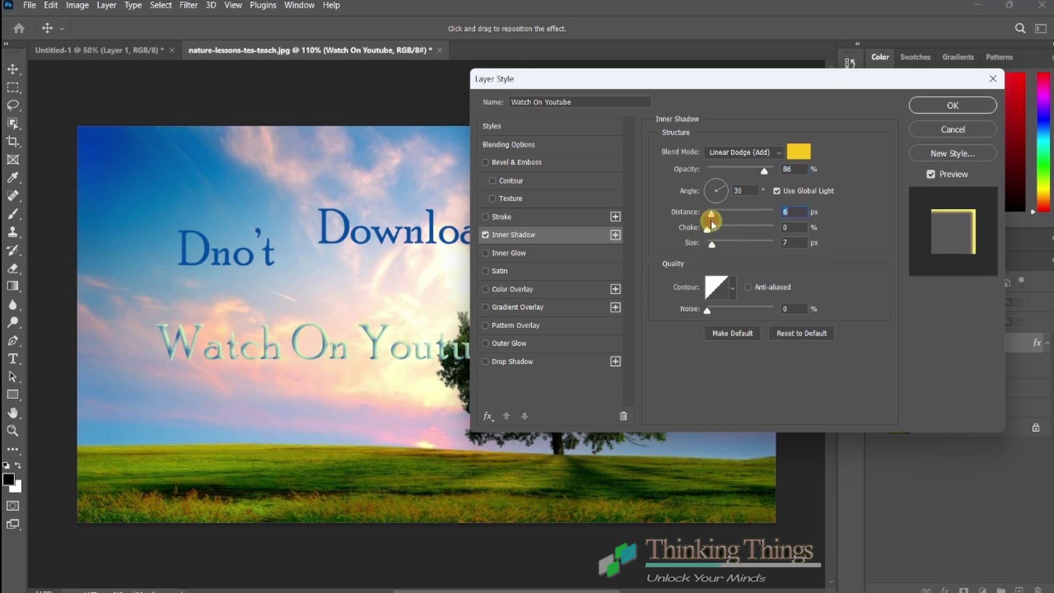
pyautogui.moveTo(708, 217)
pyautogui.mouseDown()
pyautogui.moveTo(771, 231)
pyautogui.moveTo(706, 247)
pyautogui.moveTo(716, 256)
pyautogui.mouseUp()
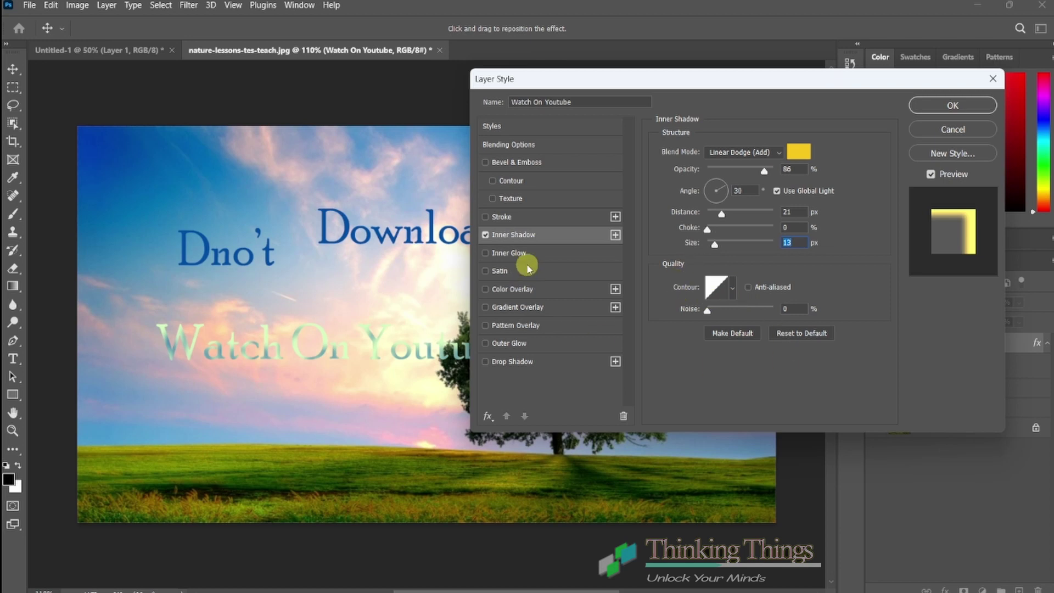
# Add a Divide-mode colour overlay to Watch On Youtube and apply the layer style
pyautogui.click(484, 291)
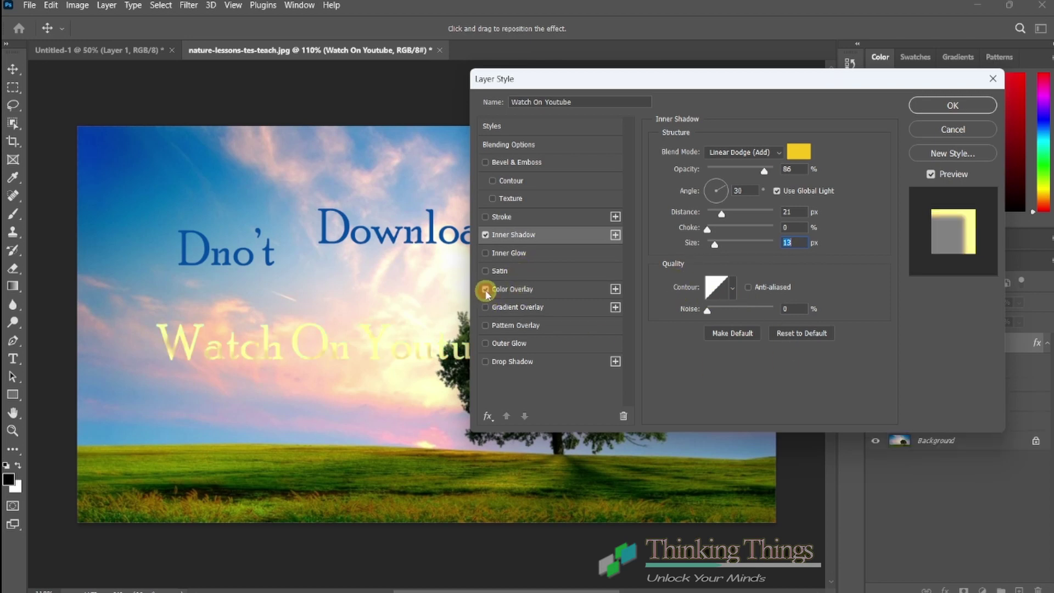
pyautogui.click(545, 291)
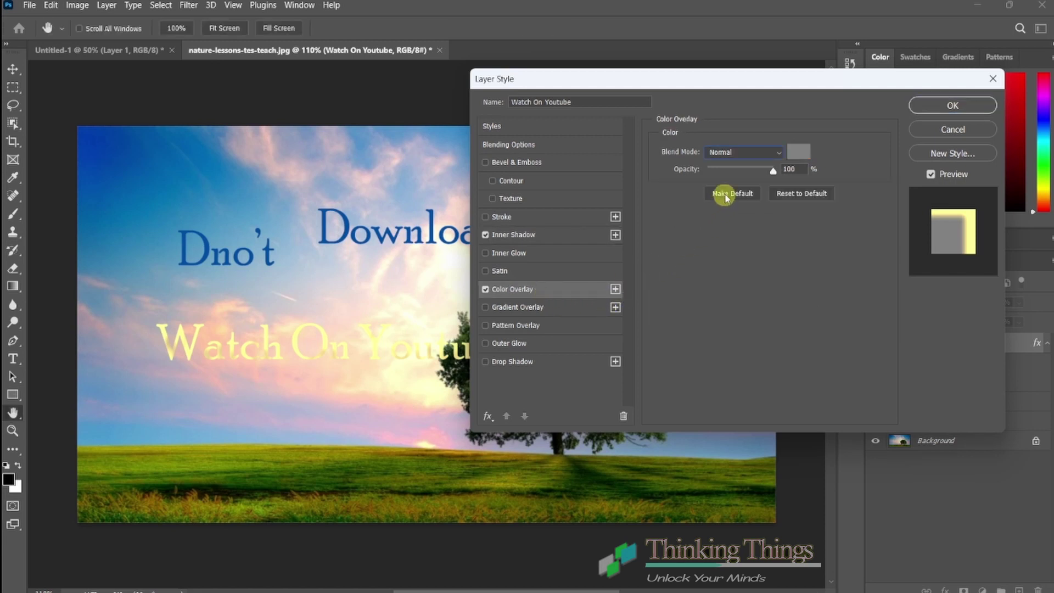
pyautogui.click(780, 153)
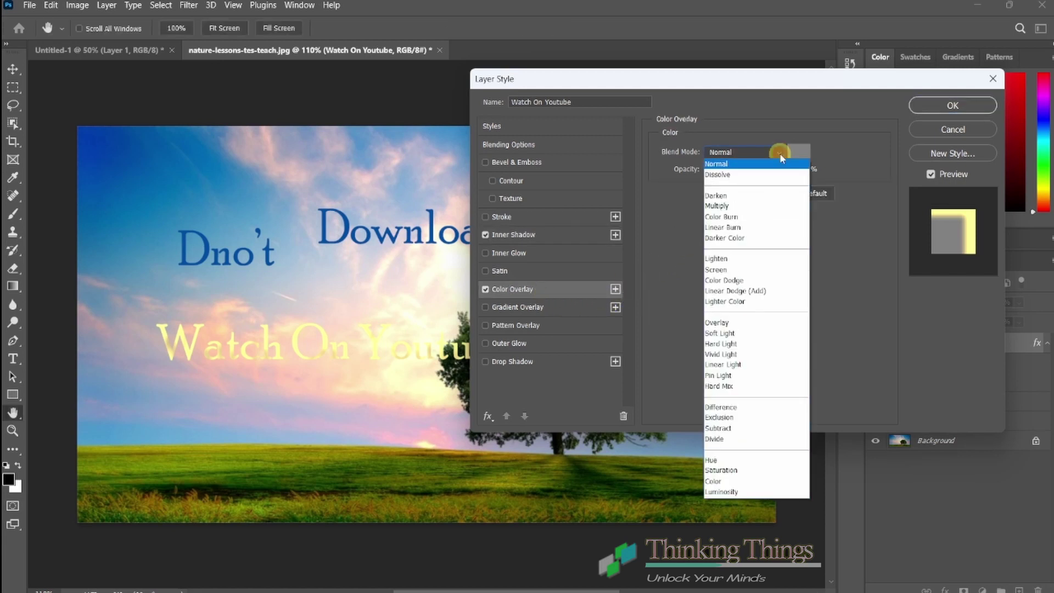
pyautogui.click(738, 439)
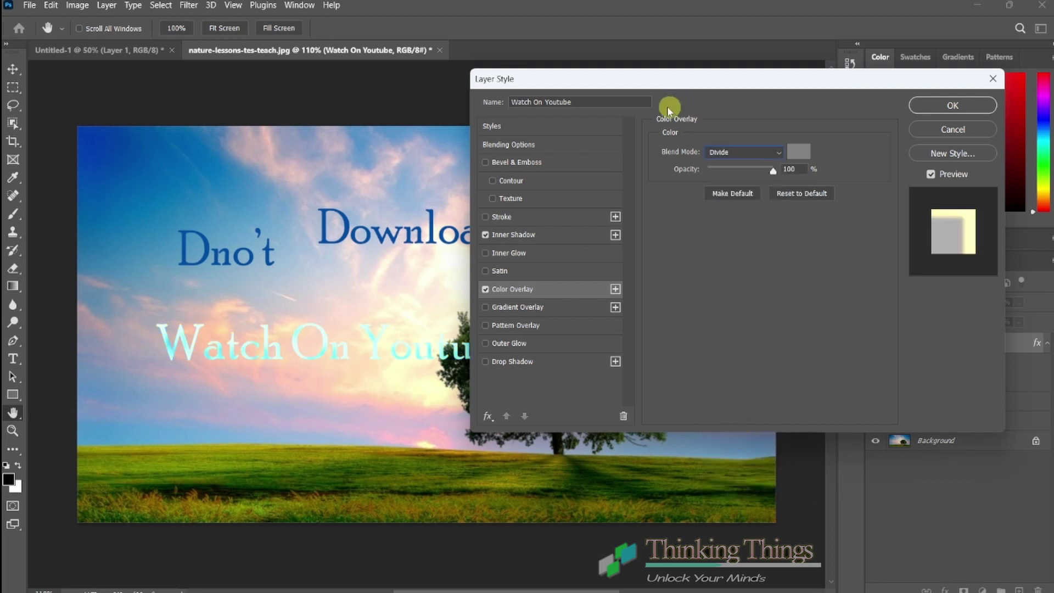
pyautogui.moveTo(604, 83); pyautogui.dragTo(633, 83)
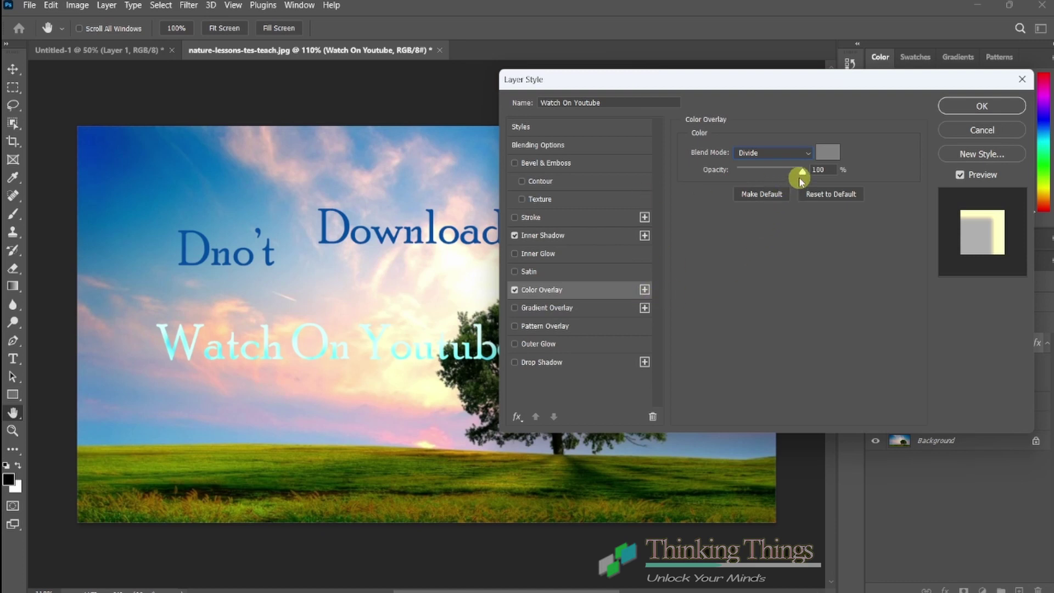
pyautogui.click(985, 110)
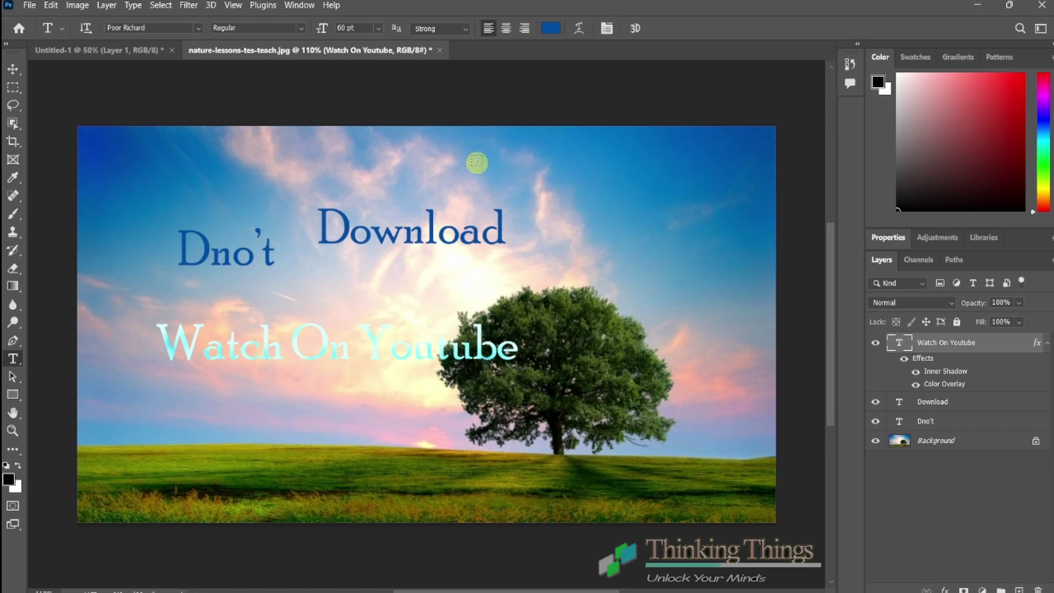
# With the Move tool, place the Watch On Youtube text across the tree
pyautogui.press('v')
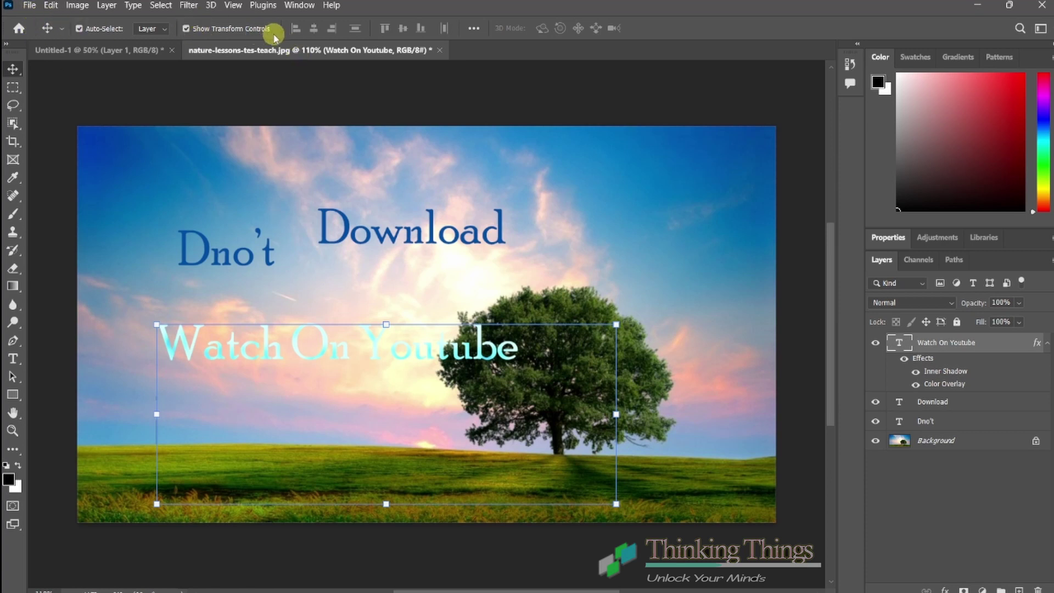
pyautogui.click(186, 29)
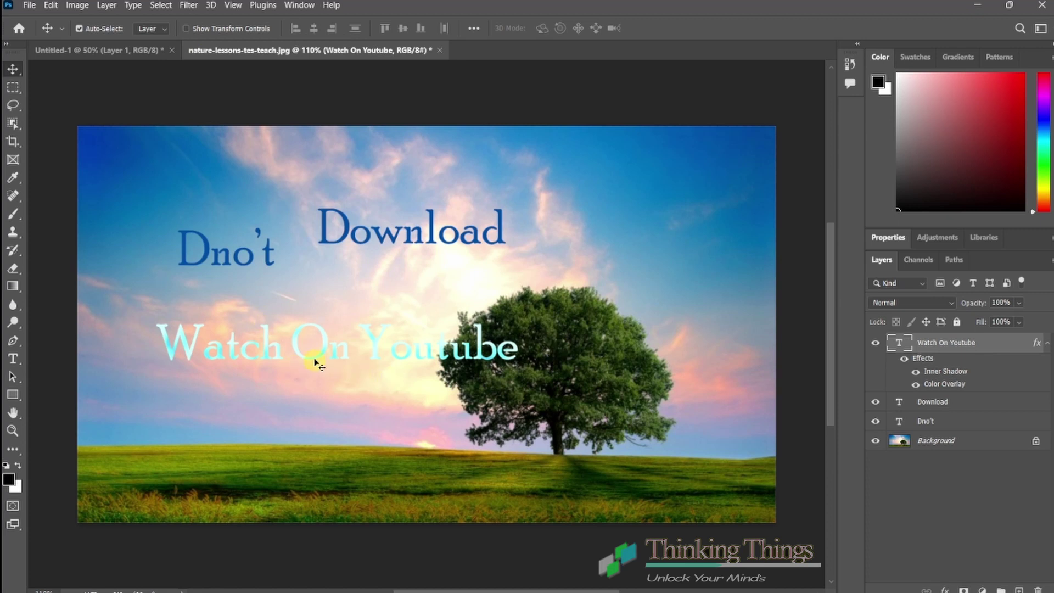
pyautogui.moveTo(297, 350)
pyautogui.mouseDown()
pyautogui.moveTo(367, 393)
pyautogui.moveTo(367, 375)
pyautogui.mouseUp()
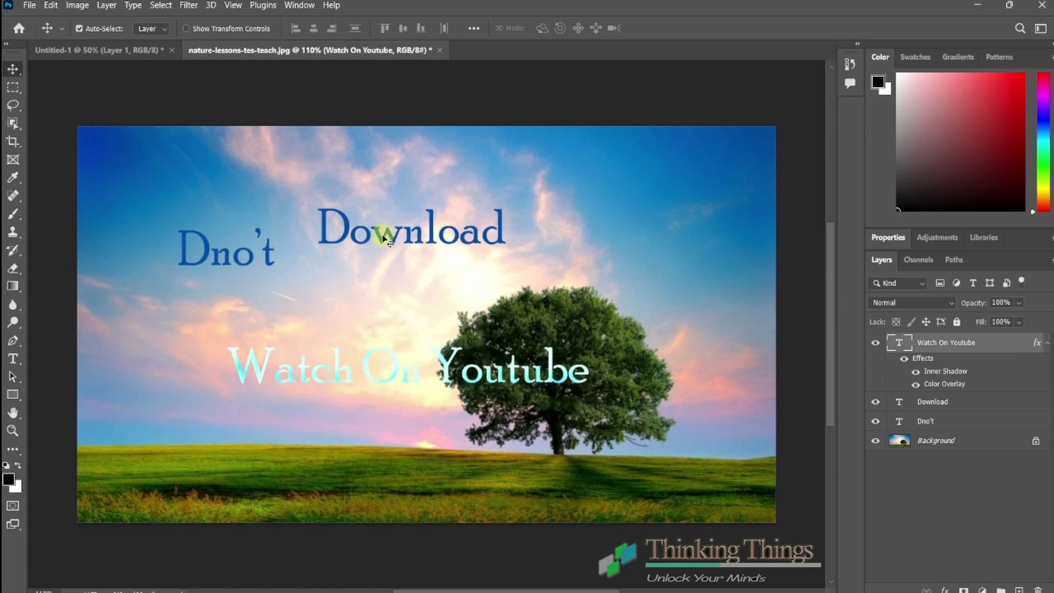
pyautogui.moveTo(392, 238)
pyautogui.mouseDown()
pyautogui.moveTo(617, 213)
pyautogui.moveTo(647, 197)
pyautogui.mouseUp()
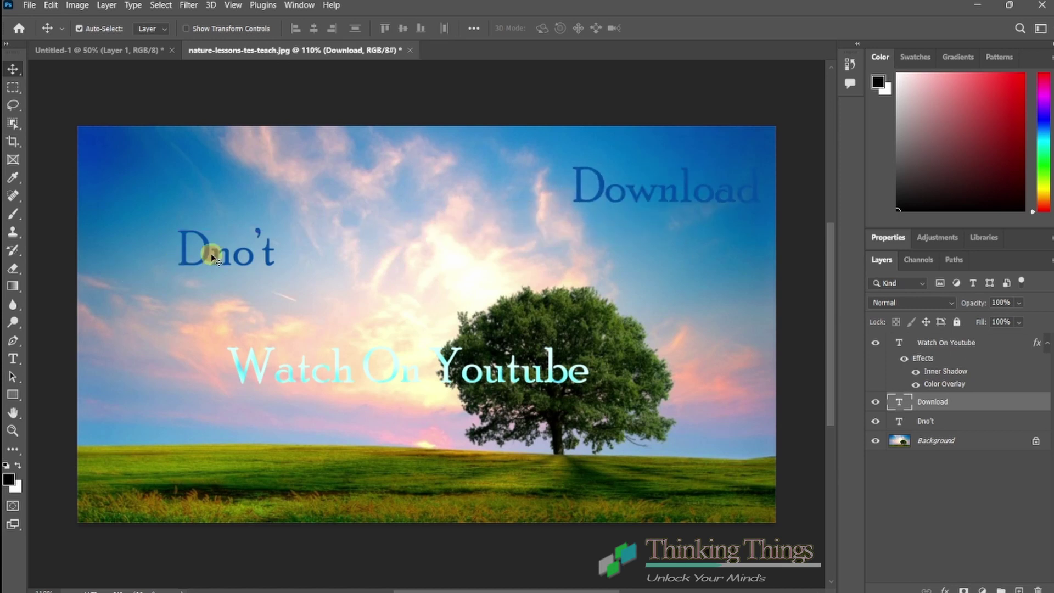
# Move Download to the upper-right sky and Watch On Youtube above the tree, raise Dno't slightly, then select Watch On Youtube
pyautogui.moveTo(211, 253)
pyautogui.mouseDown()
pyautogui.moveTo(129, 169)
pyautogui.moveTo(129, 190)
pyautogui.mouseUp()
pyautogui.moveTo(631, 189); pyautogui.dragTo(639, 177)
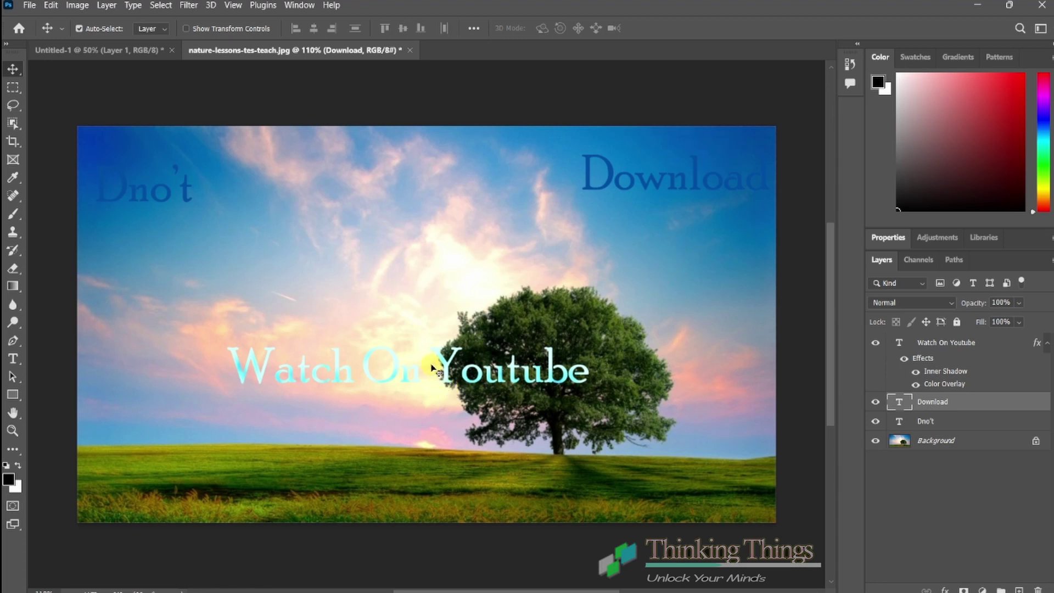
pyautogui.moveTo(403, 379); pyautogui.dragTo(406, 272)
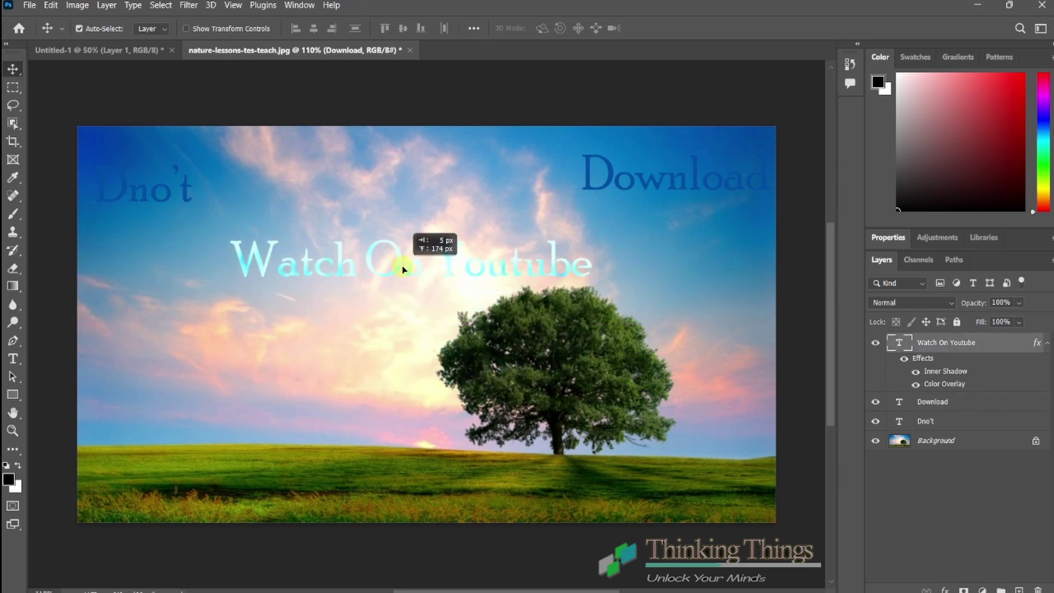
pyautogui.moveTo(153, 193); pyautogui.dragTo(152, 176)
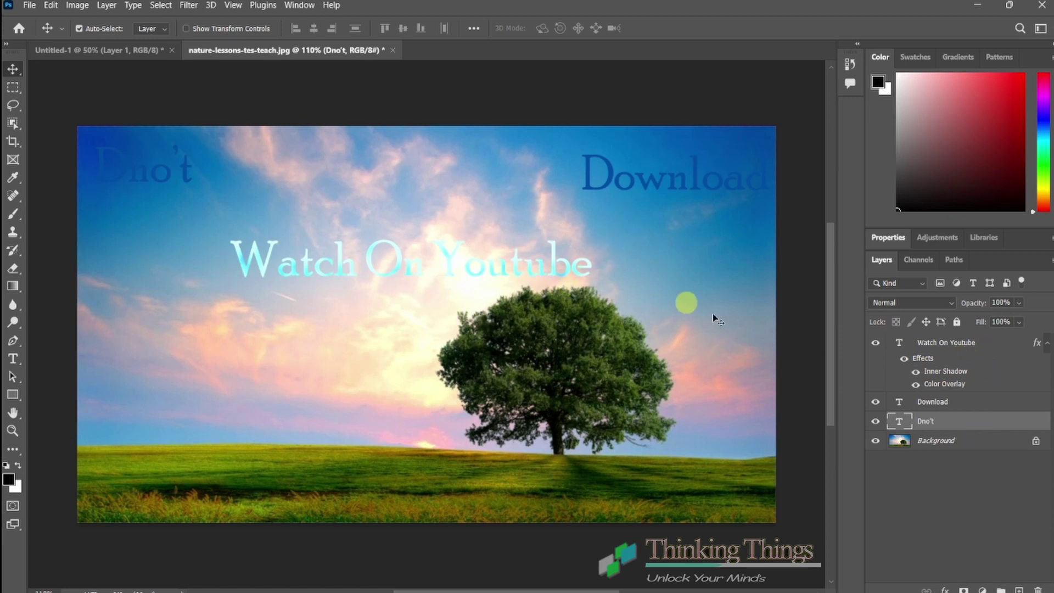
pyautogui.click(958, 355)
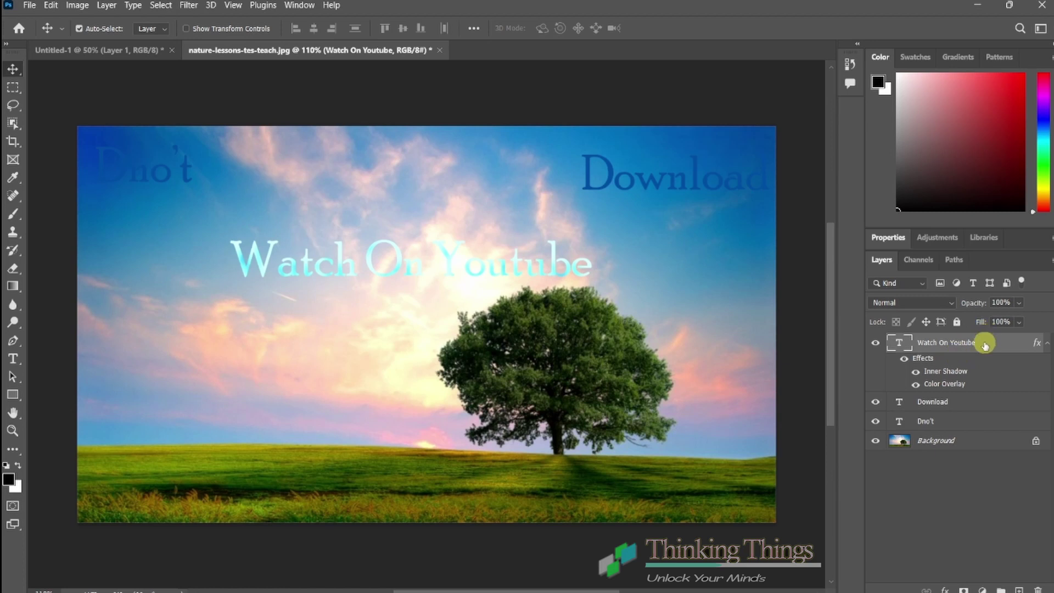
# Copy the layer style from the Watch On Youtube layer
pyautogui.rightClick(980, 345)
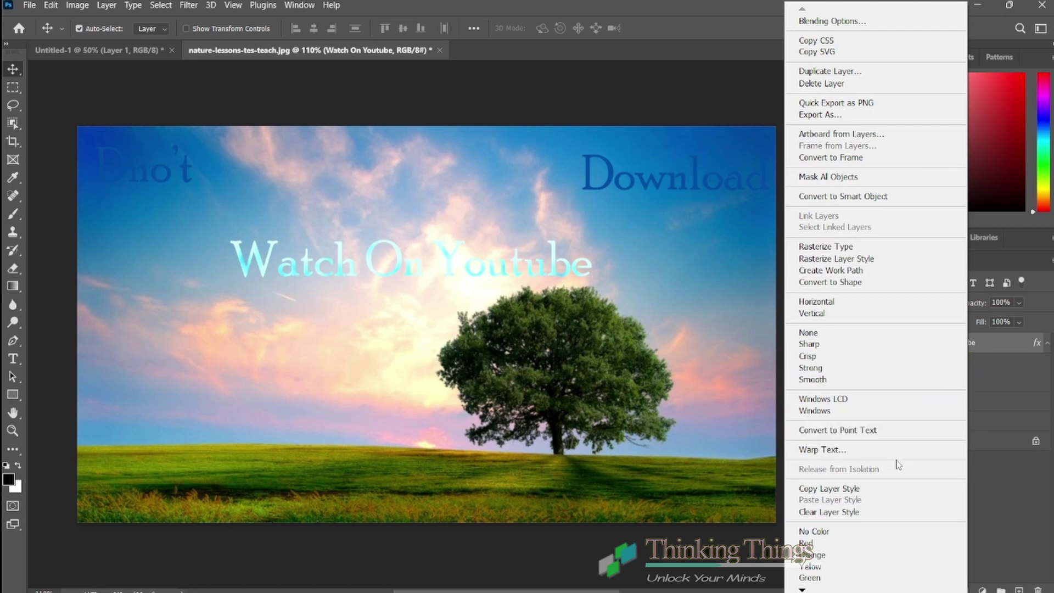
pyautogui.rightClick(971, 346)
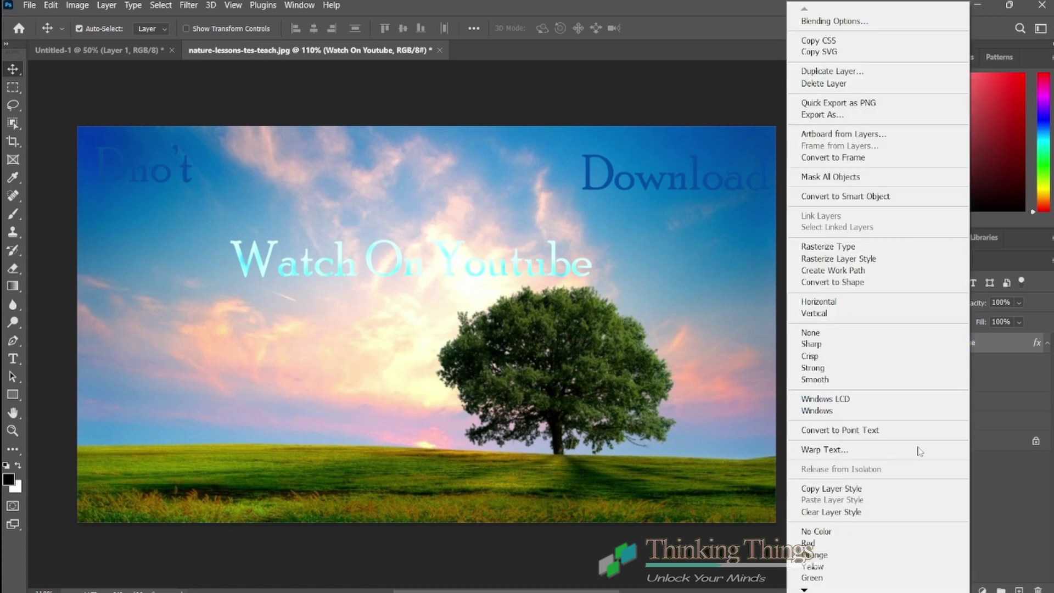
pyautogui.click(850, 489)
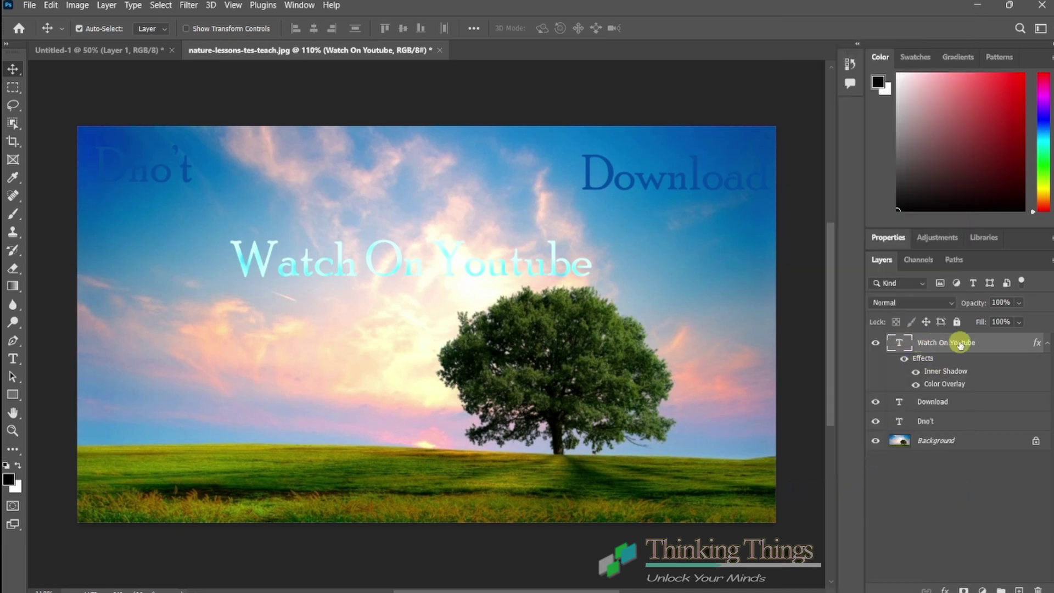
# Paste the copied style onto the Download and Dno't layers
pyautogui.rightClick(966, 402)
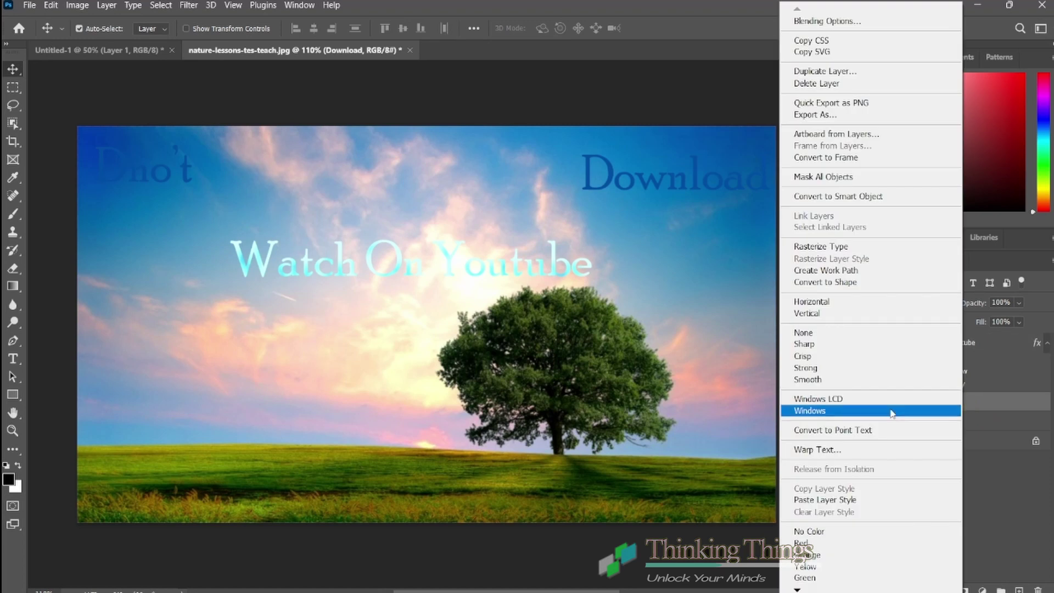
pyautogui.click(846, 500)
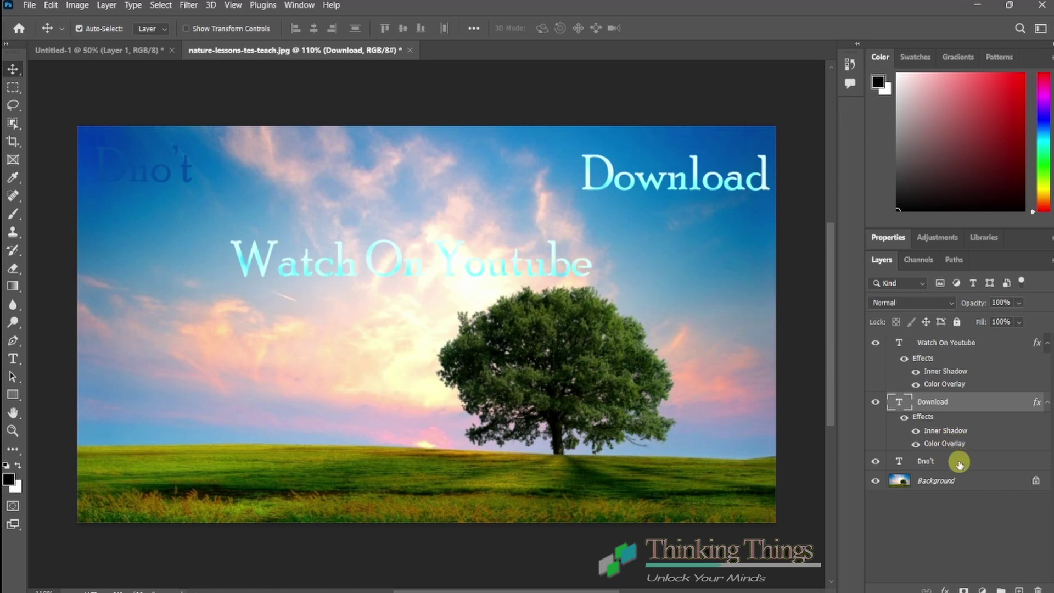
pyautogui.rightClick(958, 464)
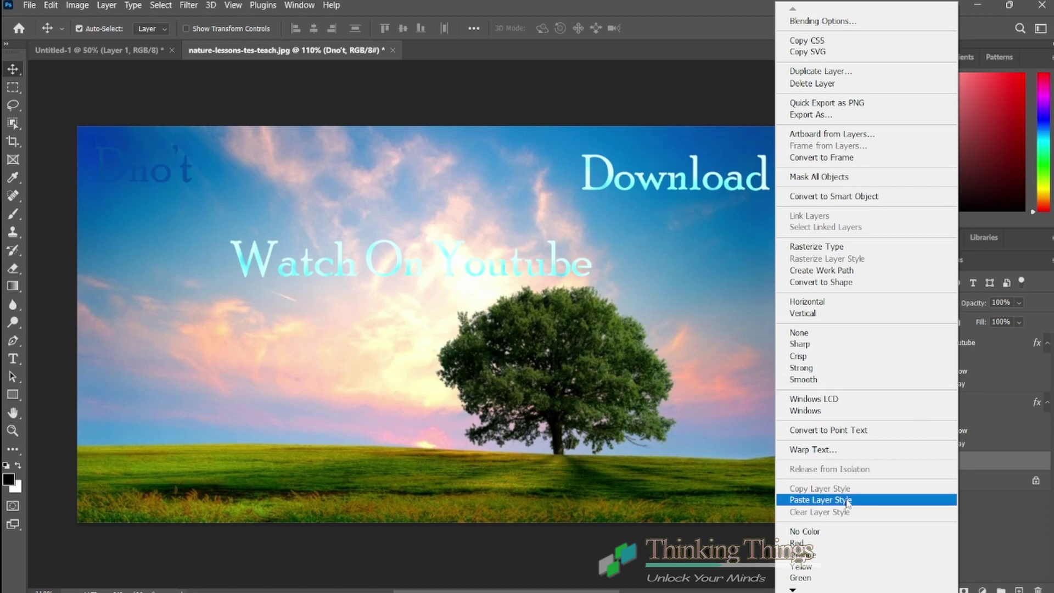
pyautogui.click(848, 500)
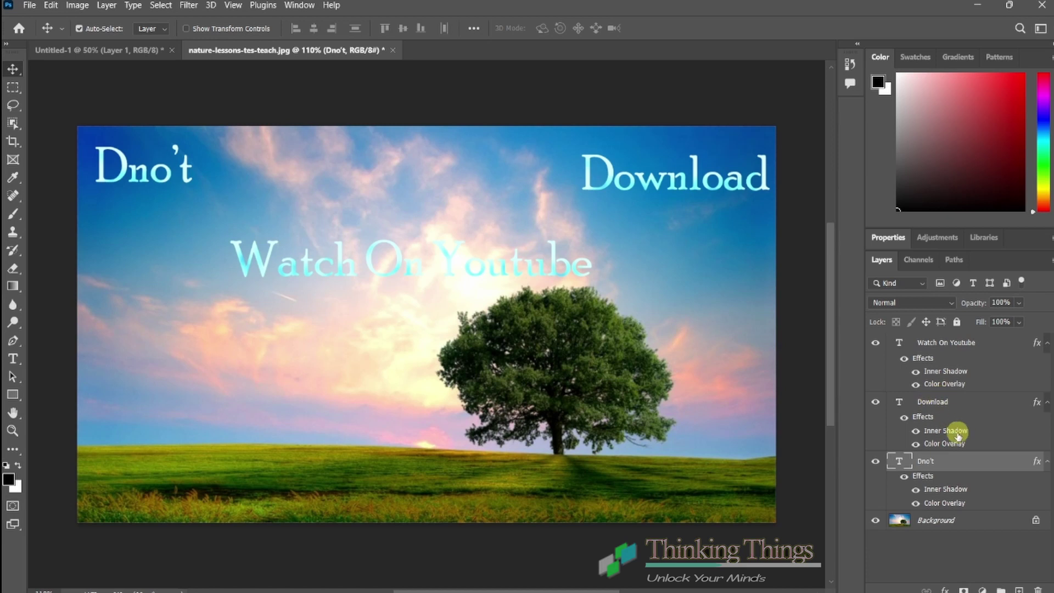
# Select Dno't, Download and Watch On Youtube together and drag them lower on the photo
pyautogui.keyDown('ctrl'); pyautogui.click(962, 405); pyautogui.keyUp('ctrl')
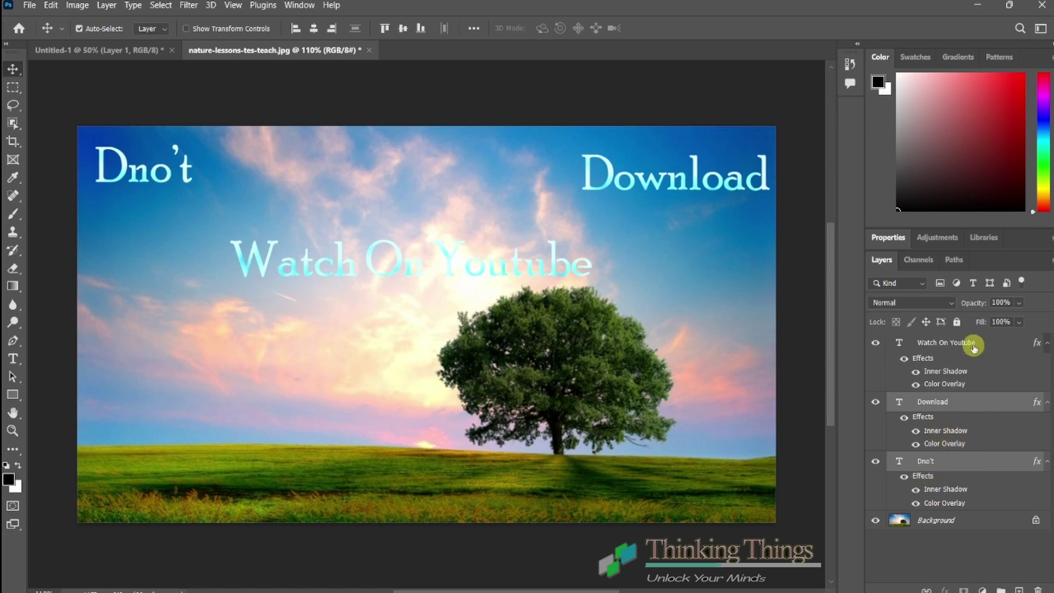
pyautogui.keyDown('ctrl'); pyautogui.click(974, 406); pyautogui.keyUp('ctrl')
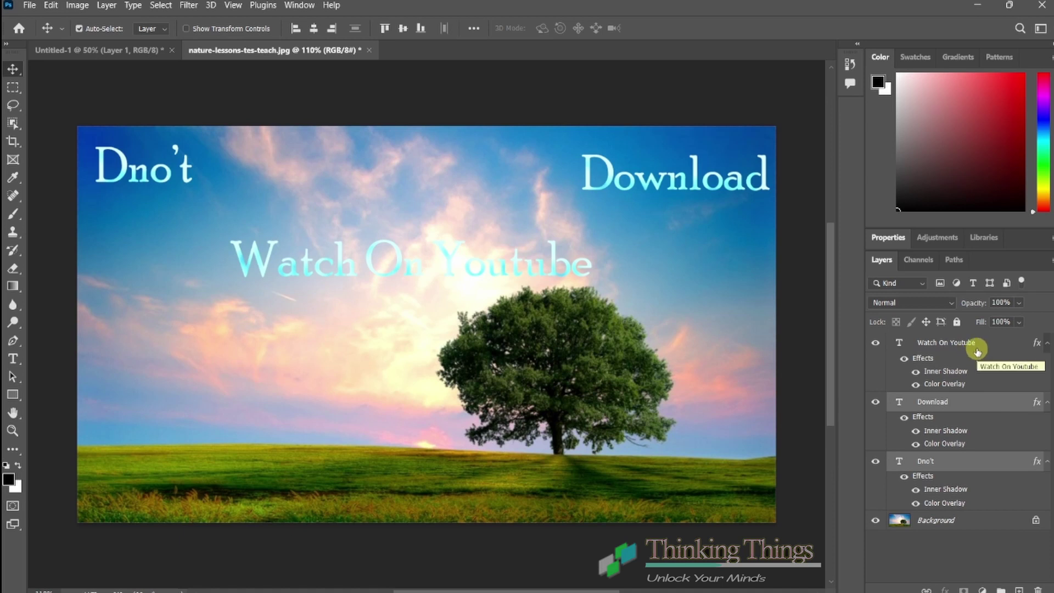
pyautogui.keyDown('ctrl'); pyautogui.click(977, 346); pyautogui.keyUp('ctrl')
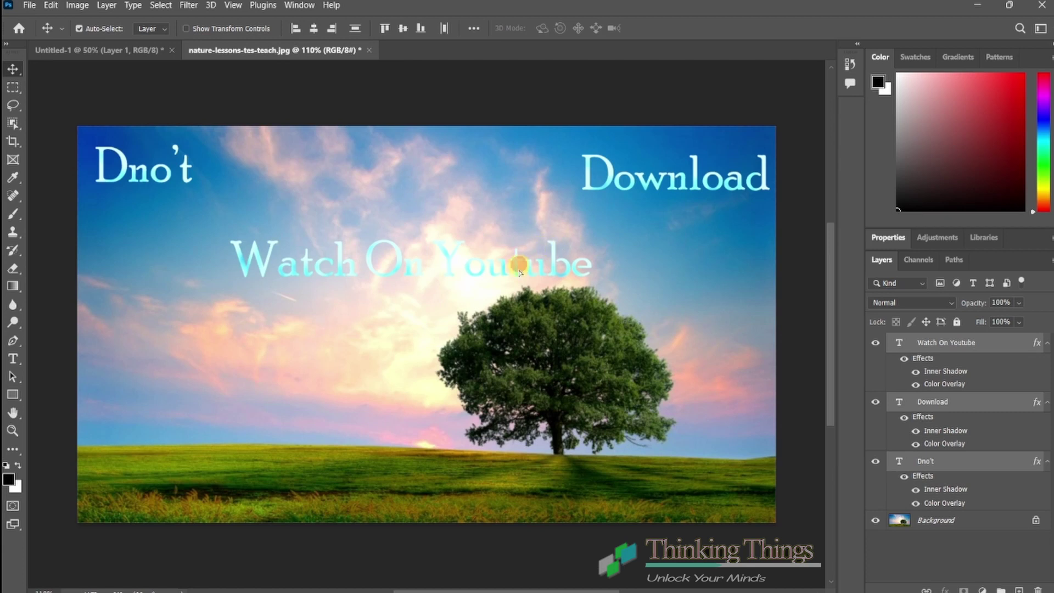
pyautogui.moveTo(519, 271)
pyautogui.mouseDown()
pyautogui.moveTo(507, 353)
pyautogui.moveTo(515, 379)
pyautogui.moveTo(529, 362)
pyautogui.moveTo(515, 357)
pyautogui.mouseUp()
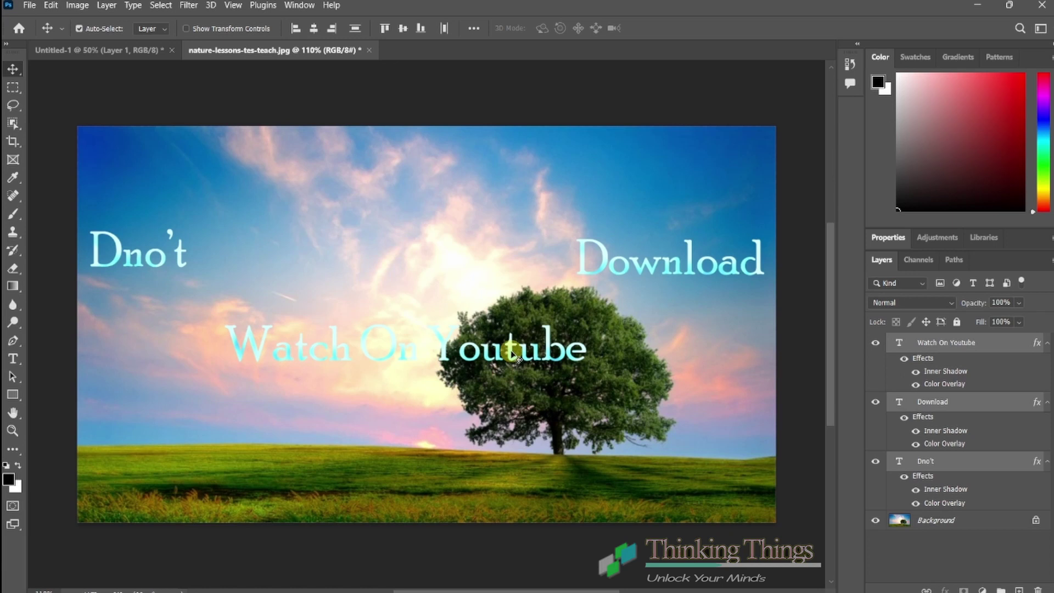
# Free Transform the three texts to scale them up, move them toward the top, and commit
pyautogui.press('ctrl')
pyautogui.hotkey('ctrl', 't')
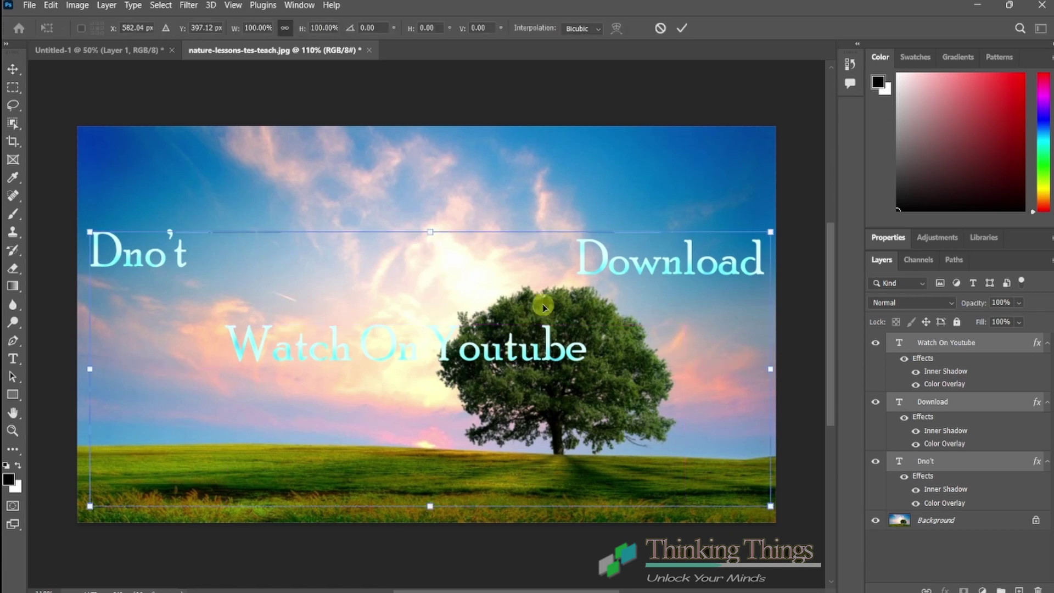
pyautogui.moveTo(431, 231)
pyautogui.mouseDown()
pyautogui.moveTo(436, 208)
pyautogui.moveTo(426, 335)
pyautogui.mouseUp()
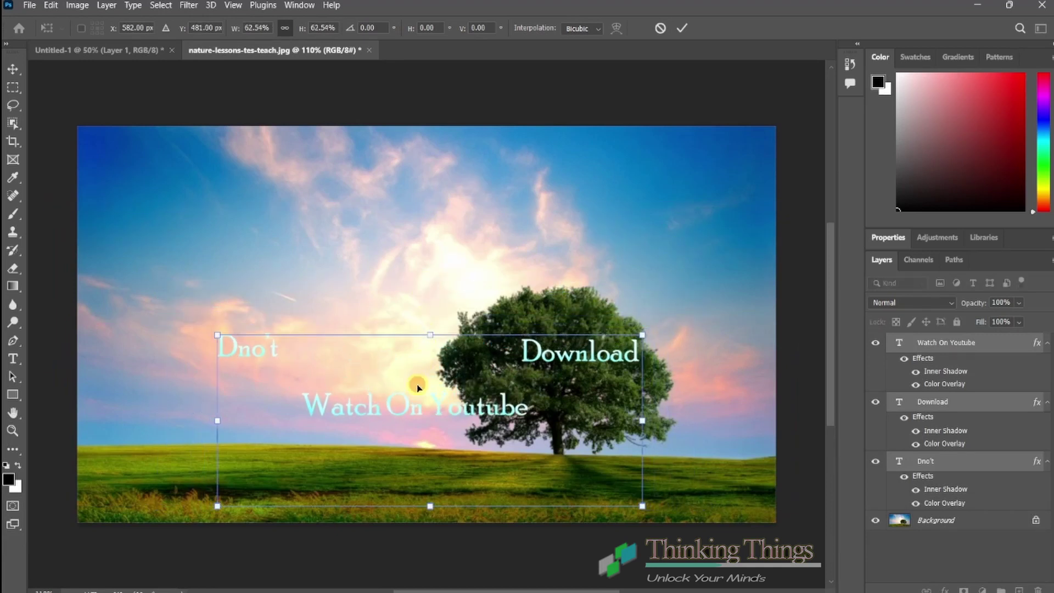
pyautogui.moveTo(404, 387)
pyautogui.mouseDown()
pyautogui.moveTo(283, 394)
pyautogui.moveTo(276, 404)
pyautogui.mouseUp()
pyautogui.moveTo(337, 387)
pyautogui.mouseDown()
pyautogui.moveTo(489, 299)
pyautogui.moveTo(471, 252)
pyautogui.moveTo(448, 251)
pyautogui.moveTo(172, 387)
pyautogui.moveTo(88, 412)
pyautogui.mouseUp()
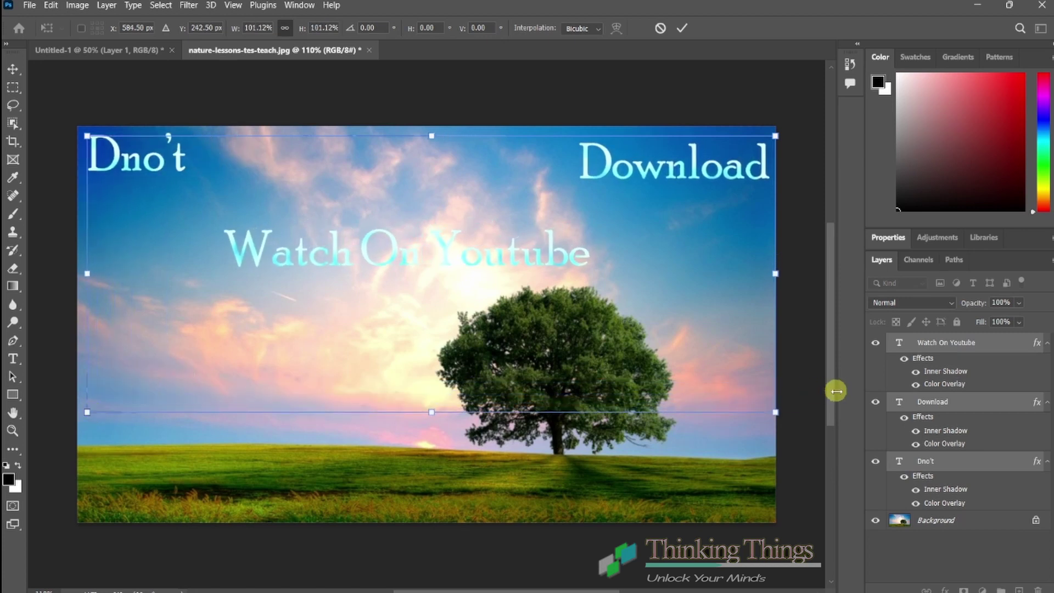
pyautogui.click(991, 469)
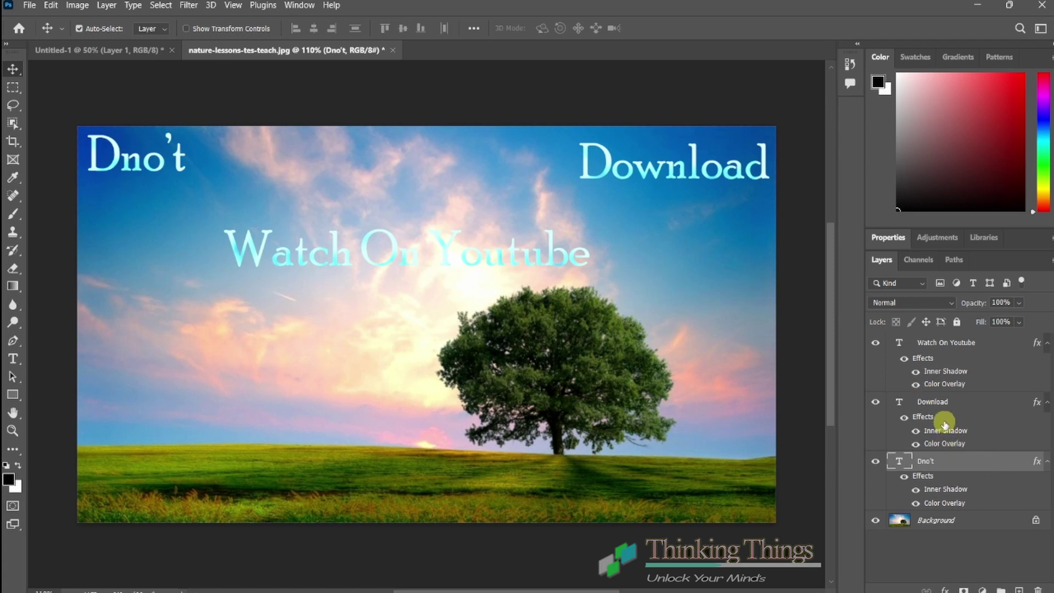
# Collapse the effects lists of Watch On Youtube, Download and Dno't, then select all layers
pyautogui.click(1047, 348)
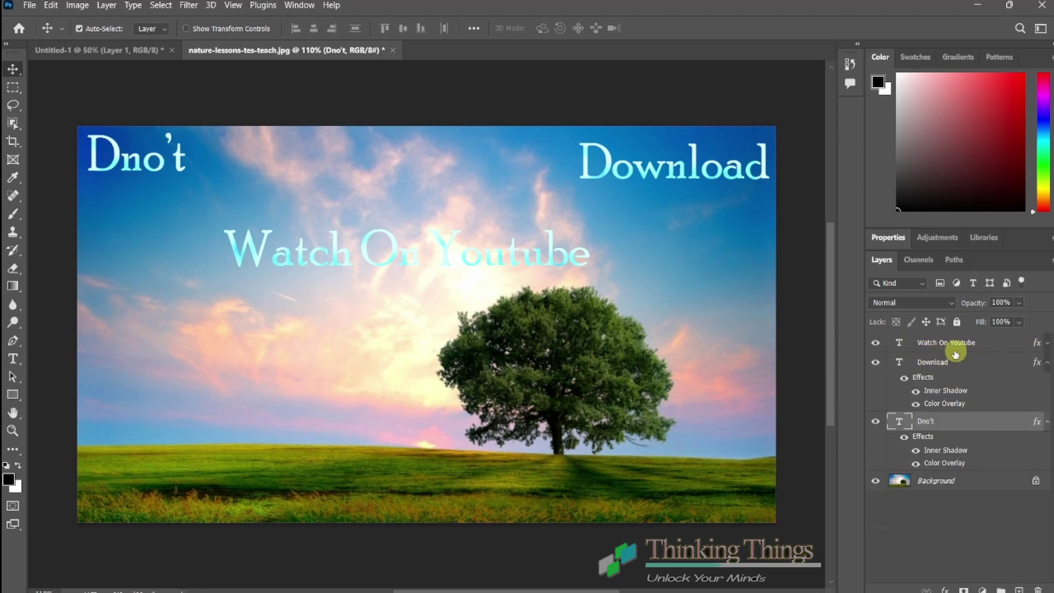
pyautogui.click(1047, 347)
pyautogui.click(1047, 347)
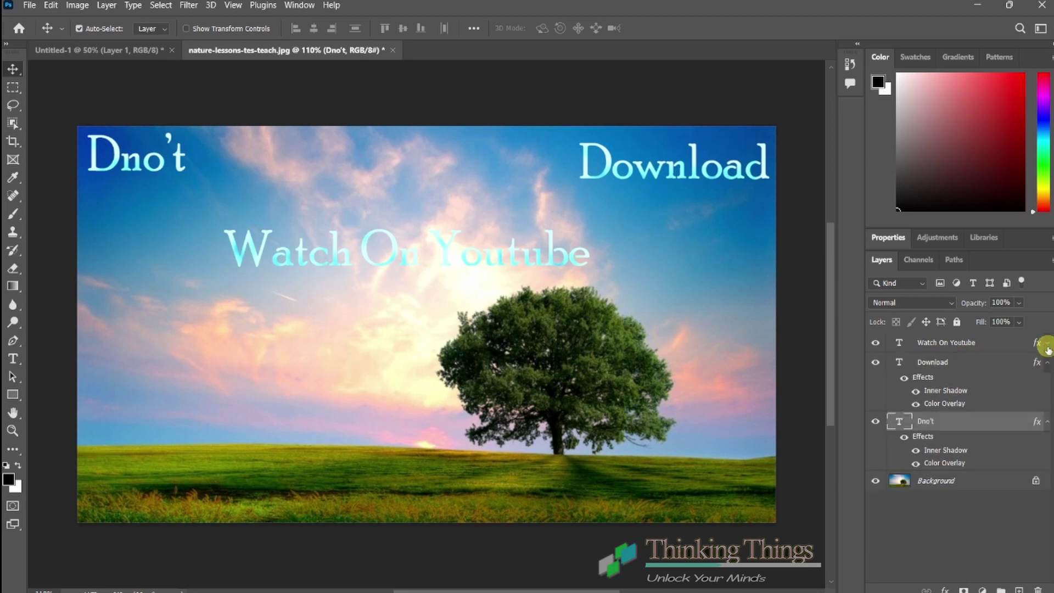
pyautogui.click(1047, 362)
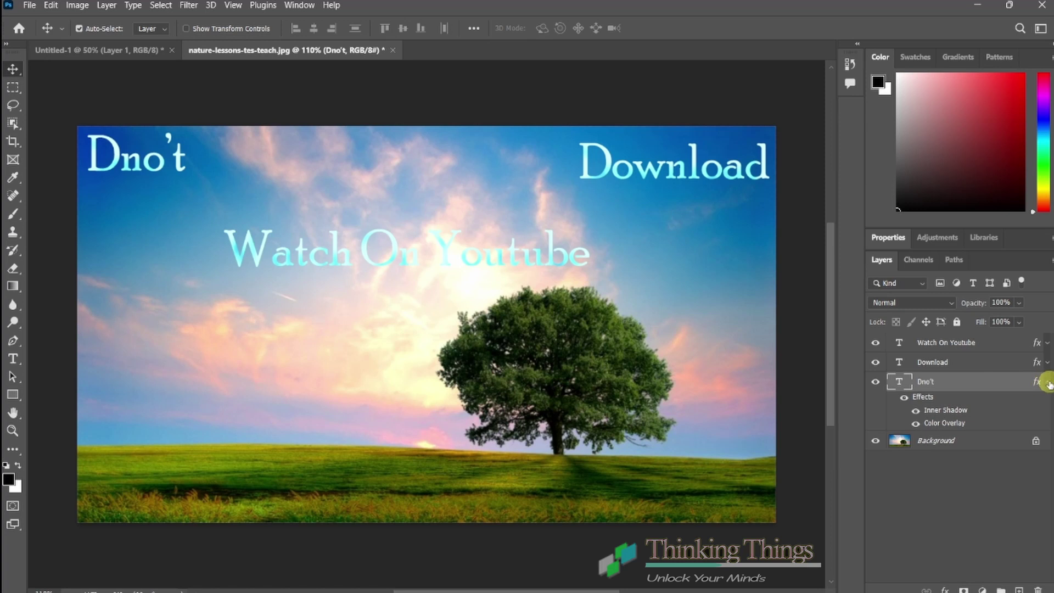
pyautogui.click(1047, 382)
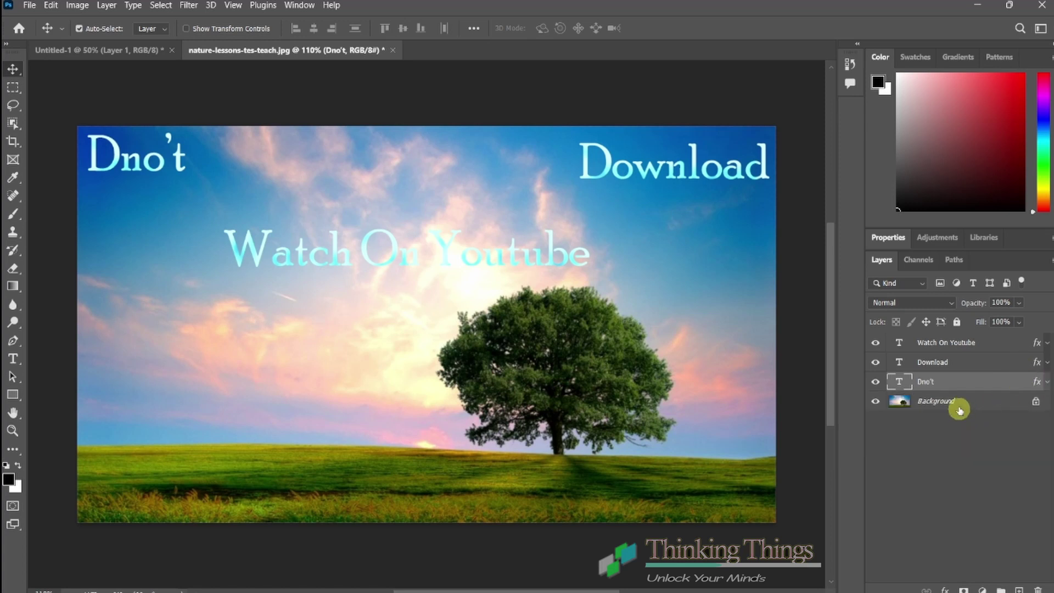
pyautogui.hotkey('ctrl', 'alt', 'a')
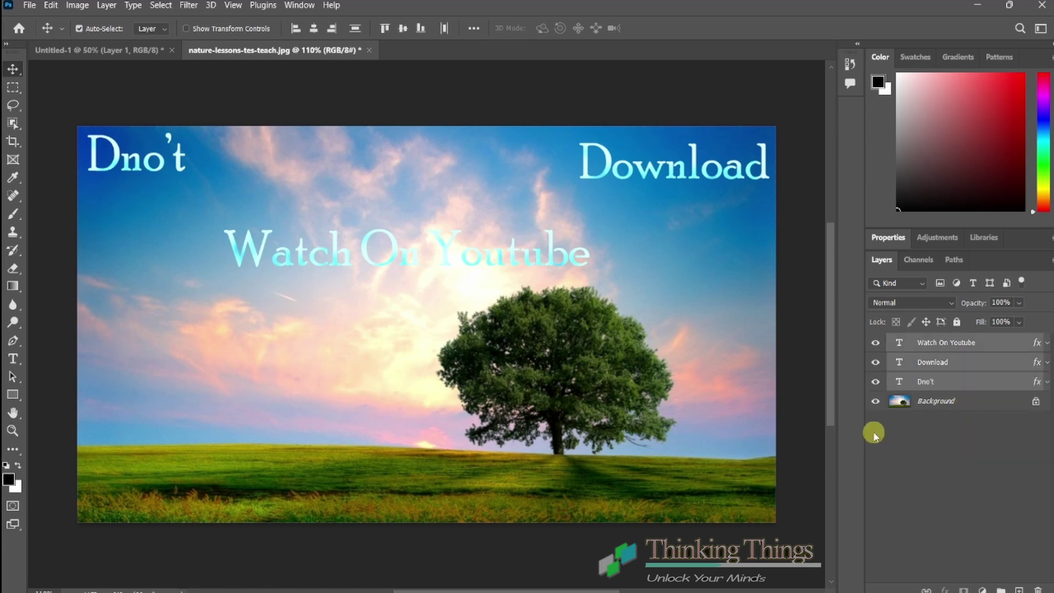